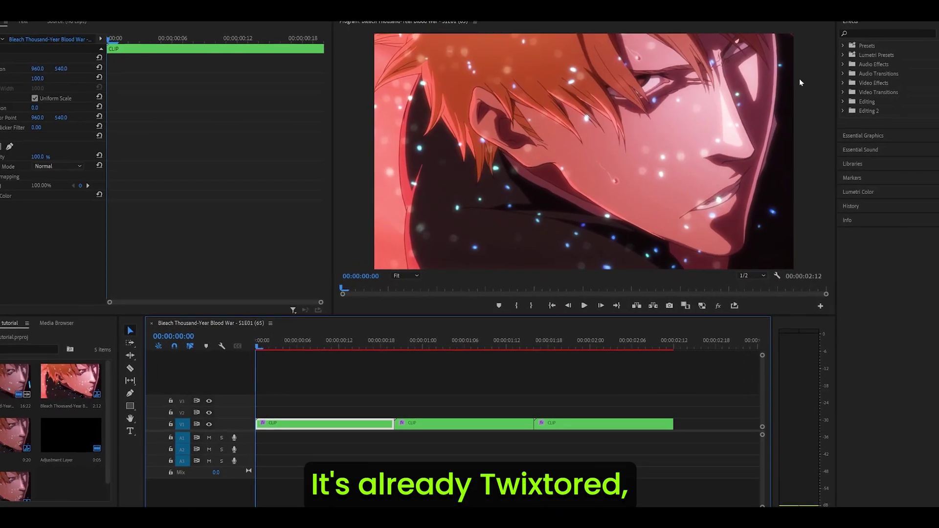
# - Find the S_Shake effect and apply it to the first clip in the sequence
pyautogui.click(854, 48)
pyautogui.write('s')
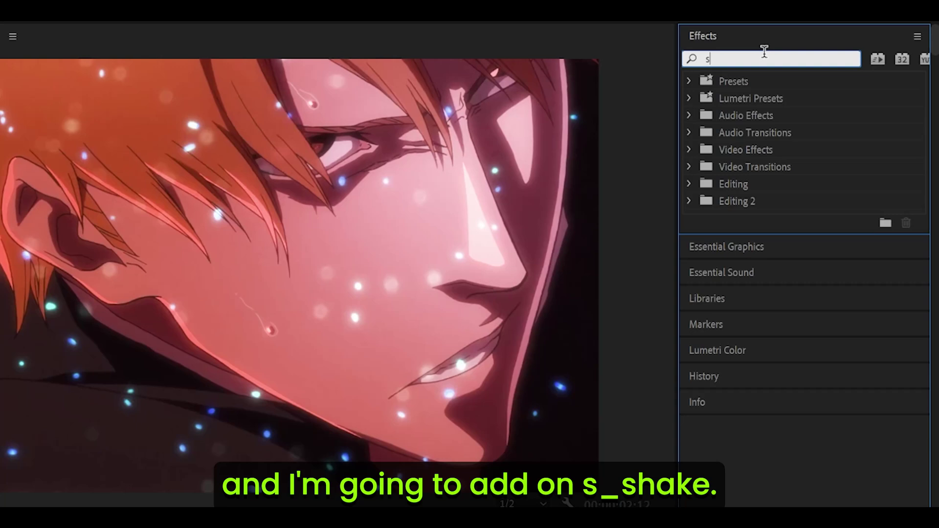
pyautogui.write('_s')
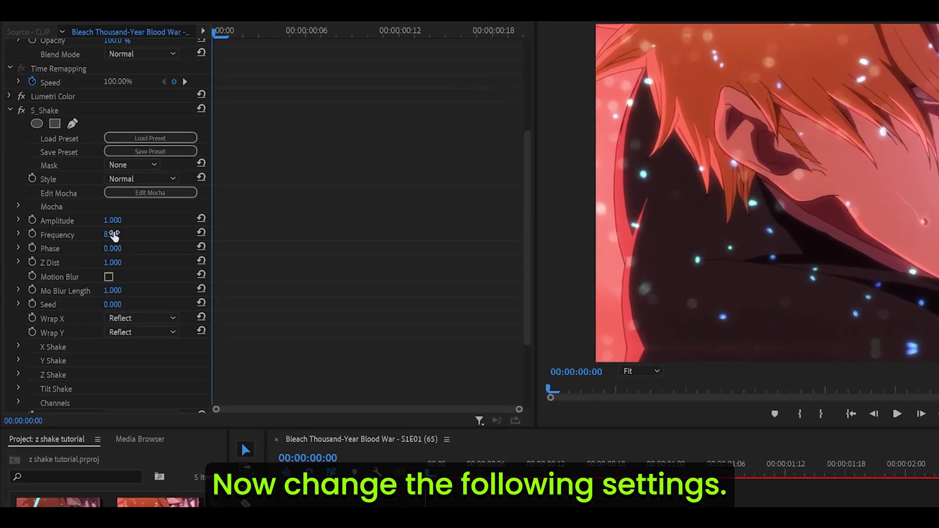
# - Set the S_Shake effect's main Frequency to 2
pyautogui.click(156, 264)
pyautogui.write('2')
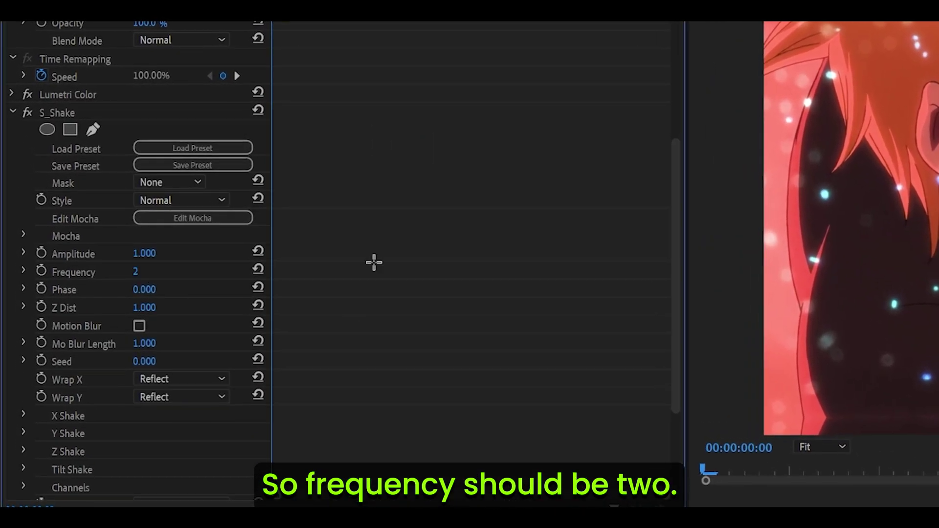
pyautogui.press('Return')
# - Expand the X Shake and Y Shake settings and set X Rand Amp and X Rand Freq to 0
pyautogui.scroll(-5, 373, 260)
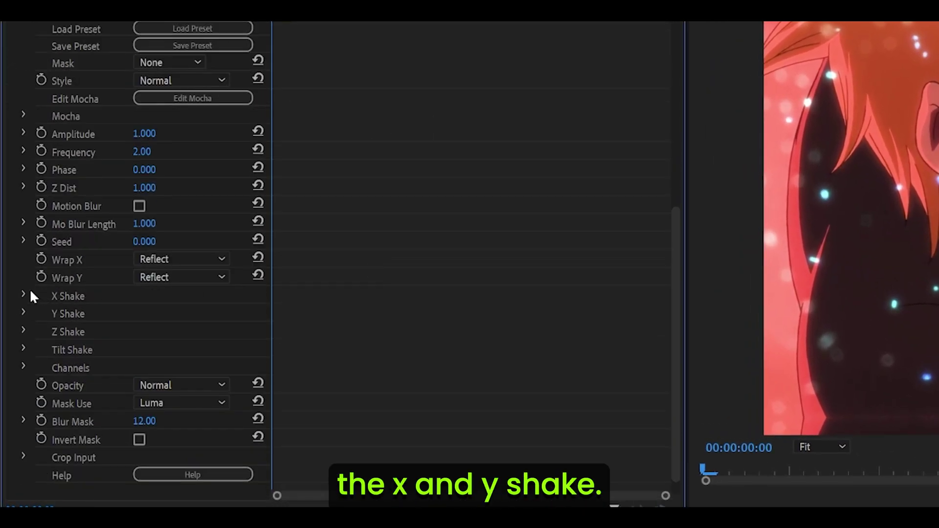
pyautogui.click(24, 293)
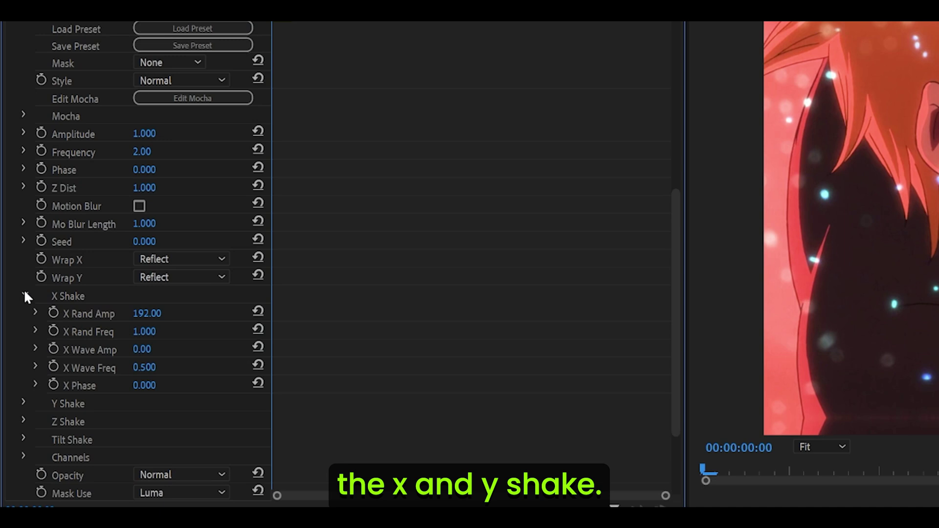
pyautogui.scroll(-1, 69, 369)
pyautogui.click(23, 385)
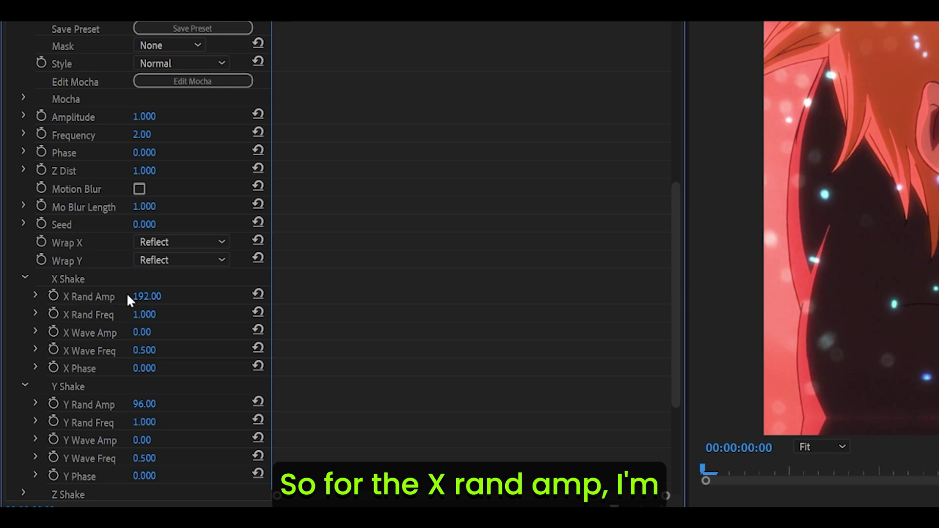
pyautogui.click(147, 296)
pyautogui.write('0')
pyautogui.click(149, 314)
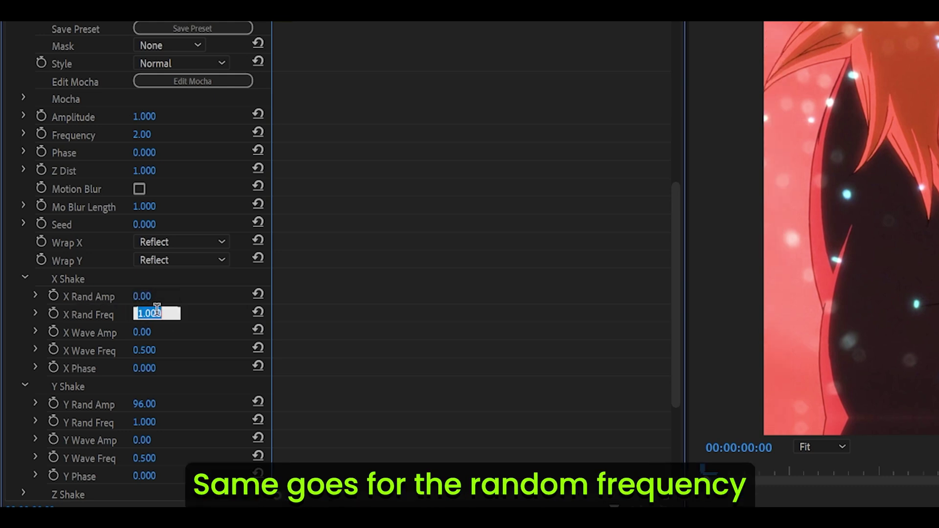
pyautogui.write('0')
# - Set Y Rand Amp and Y Rand Freq to 0, and collapse the X Shake and Y Shake groups
pyautogui.click(147, 403)
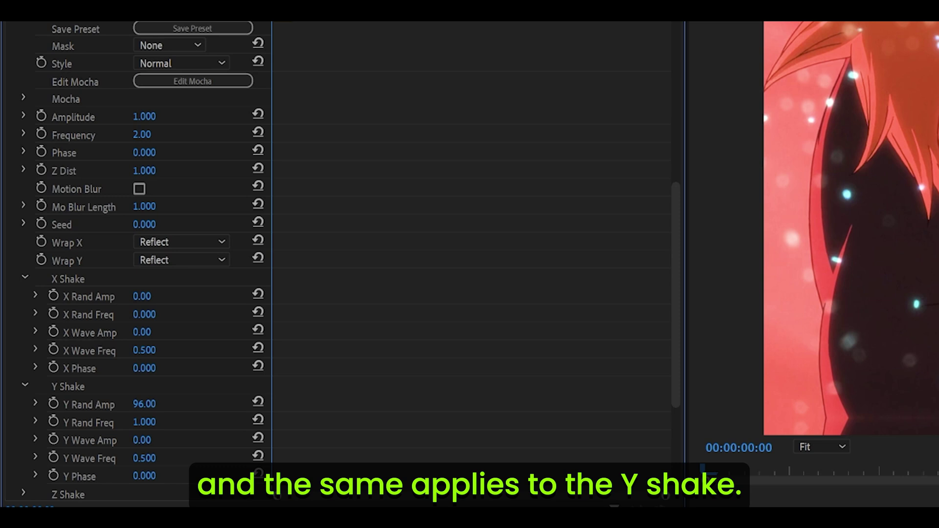
pyautogui.click(154, 423)
pyautogui.write('0')
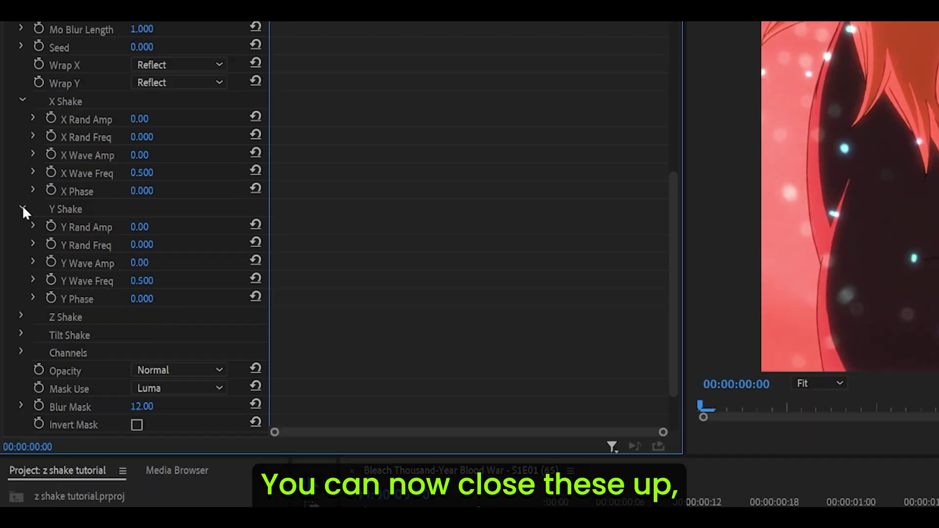
pyautogui.click(22, 209)
pyautogui.click(21, 121)
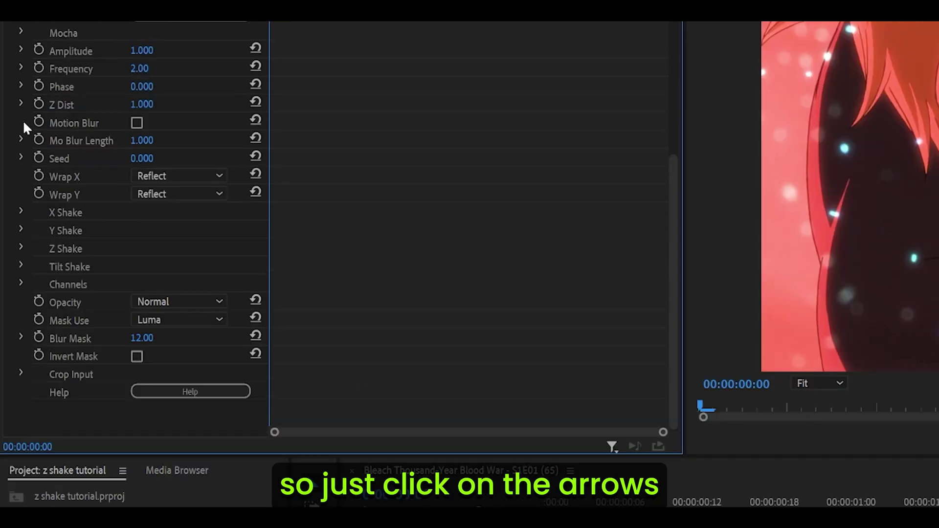
# - Expand the Z Shake settings and set Z Rand Amp to 300
pyautogui.click(20, 247)
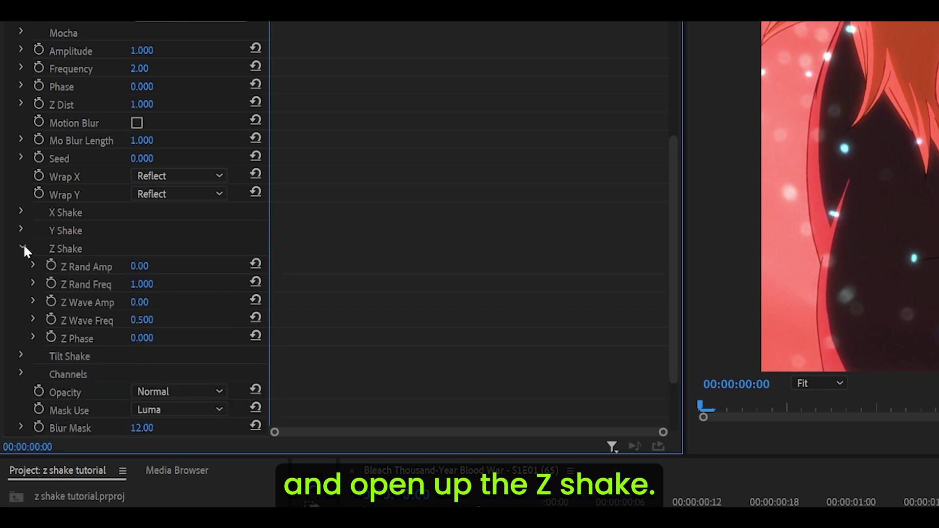
pyautogui.click(140, 265)
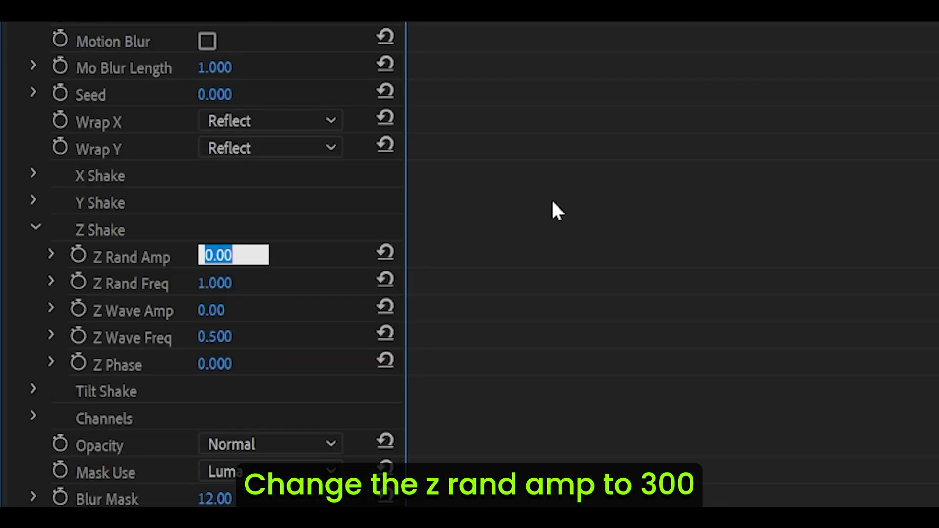
pyautogui.write('300')
pyautogui.press('Return')
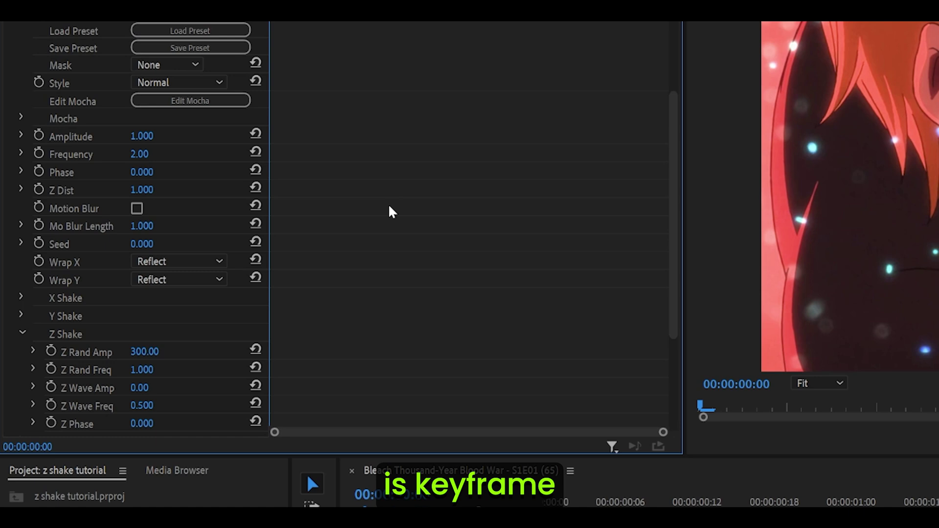
# - Start keyframing the S_Shake Amplitude at the very beginning of the first clip
pyautogui.scroll(1, 388, 204)
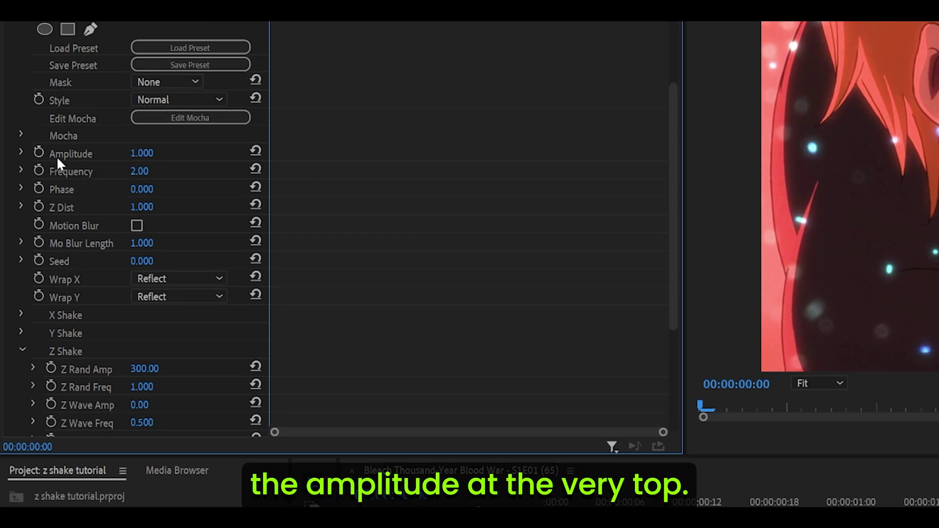
pyautogui.click(39, 152)
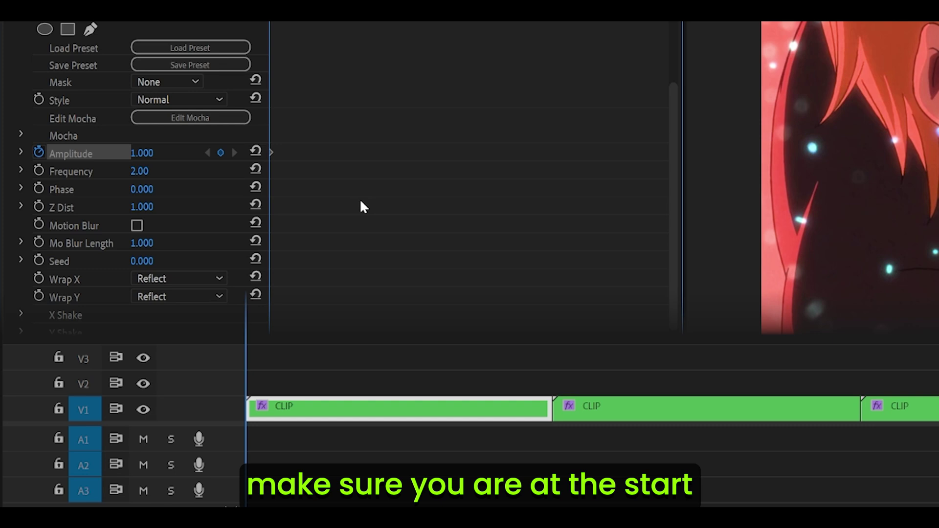
pyautogui.click(405, 225)
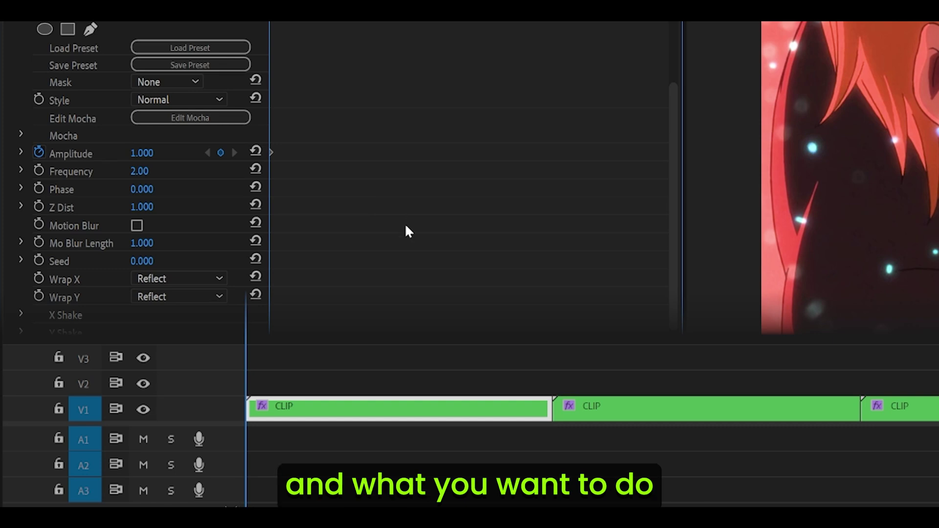
# - Add an Amplitude keyframe with value 0 on the last frame of the first clip
pyautogui.hotkey('shift', 'Right')
pyautogui.hotkey('shift', 'Right')
pyautogui.hotkey('shift', 'Right')
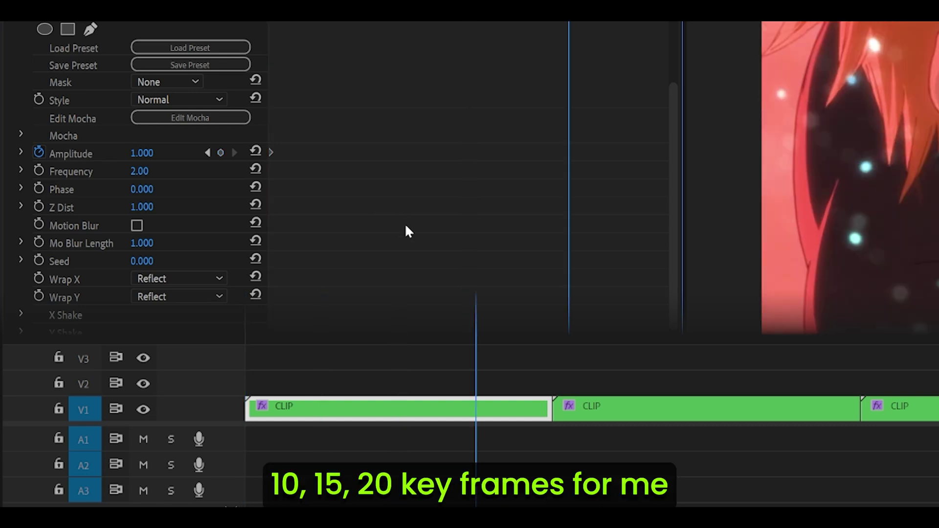
pyautogui.press('Down')
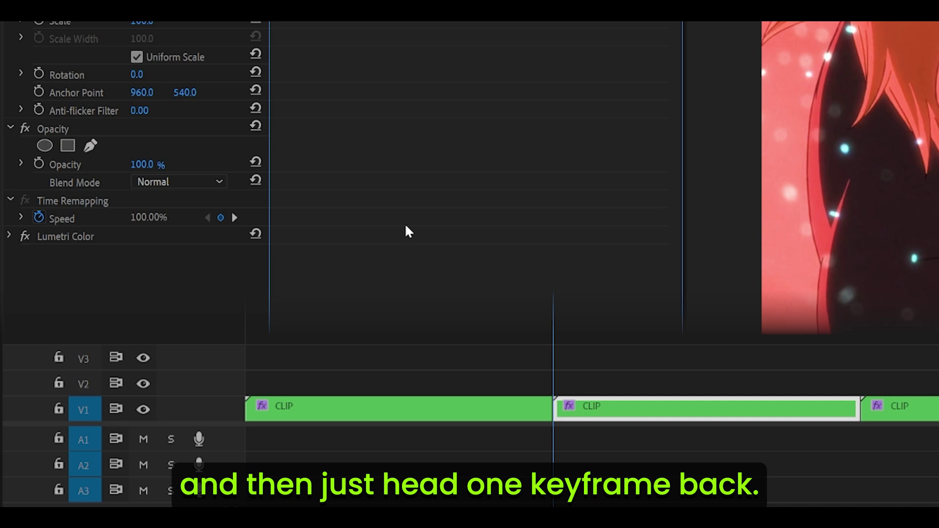
pyautogui.press('Left')
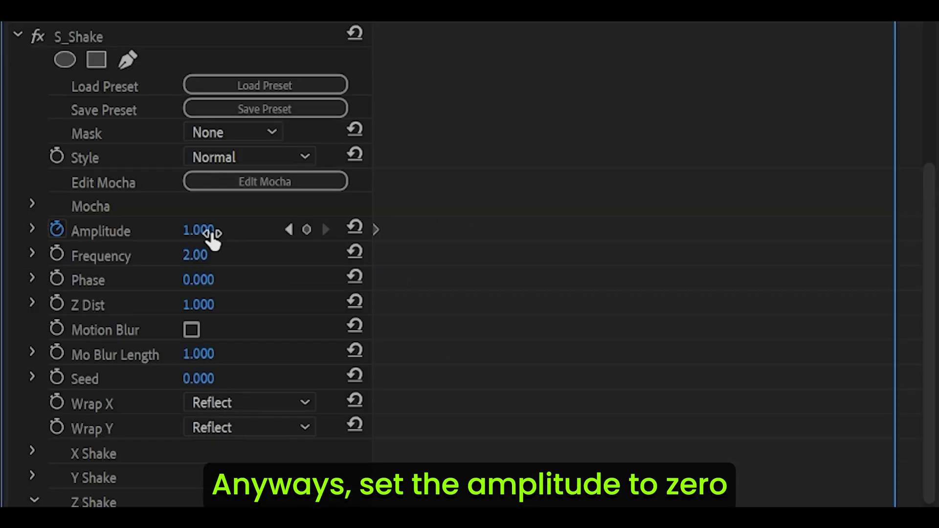
pyautogui.click(198, 230)
pyautogui.write('0')
pyautogui.press('Return')
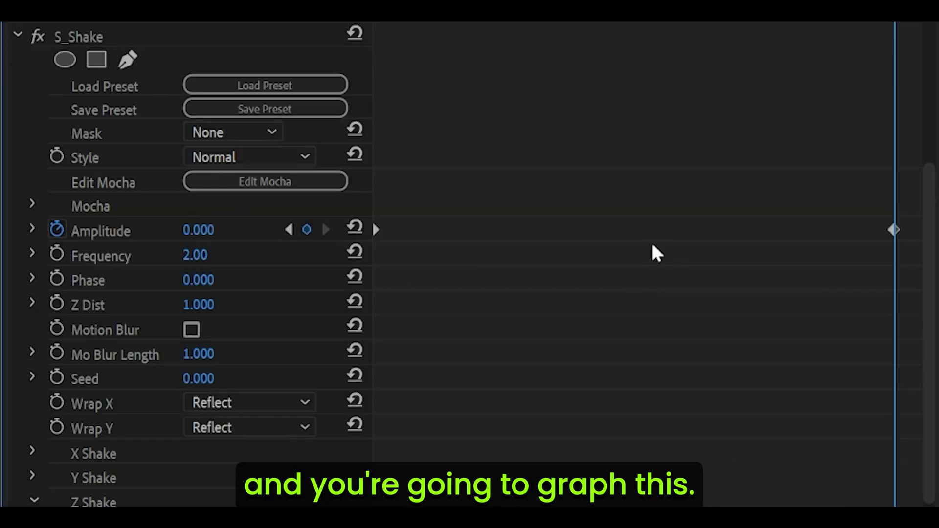
# - Ease the ending Amplitude keyframe by extending its velocity handle far toward the clip's start and levelling it at zero
pyautogui.click(33, 229)
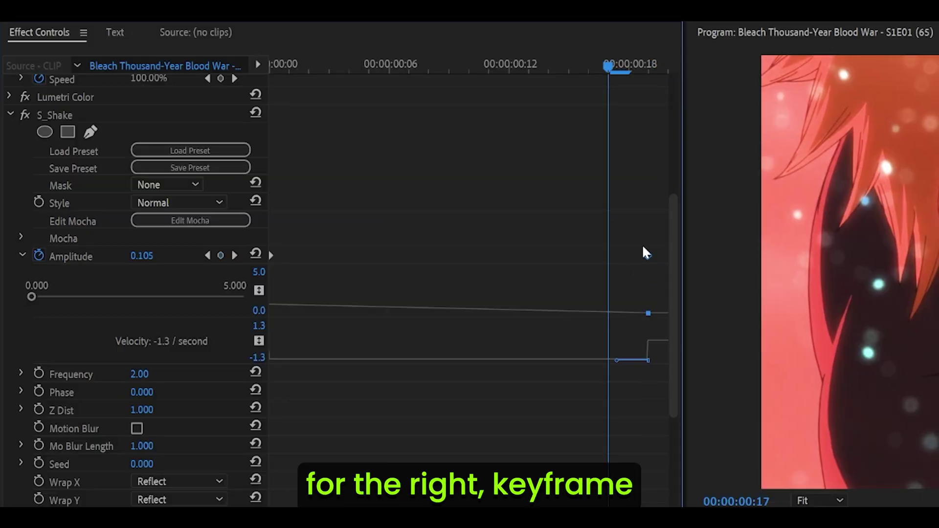
pyautogui.moveTo(617, 360); pyautogui.dragTo(410, 341)
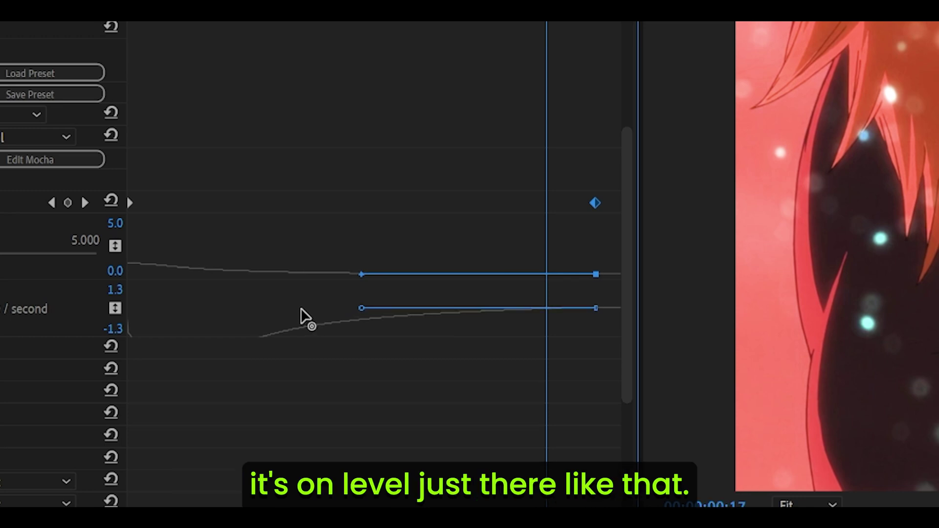
pyautogui.moveTo(301, 308); pyautogui.dragTo(301, 307)
pyautogui.click(462, 251)
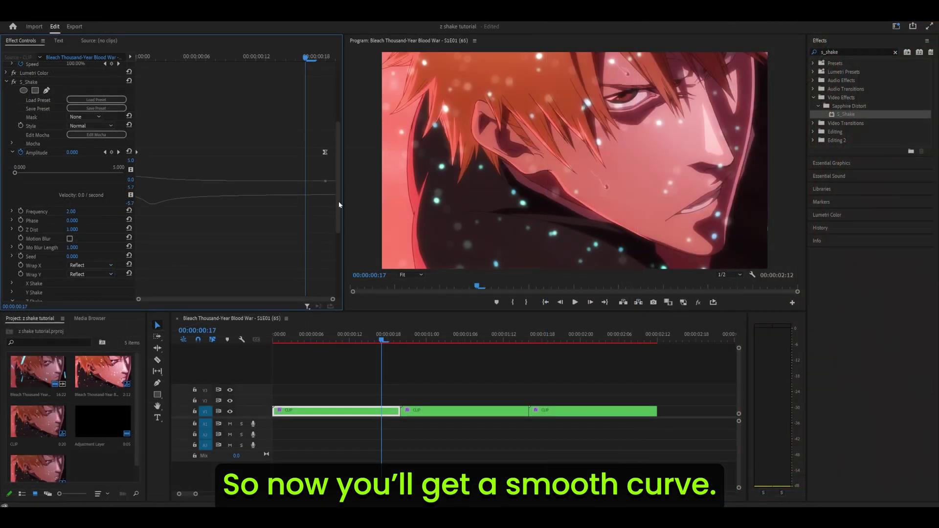
# - Play back the first clip from its start to check the shake, and return the playhead to the beginning
pyautogui.moveTo(226, 56); pyautogui.dragTo(139, 61)
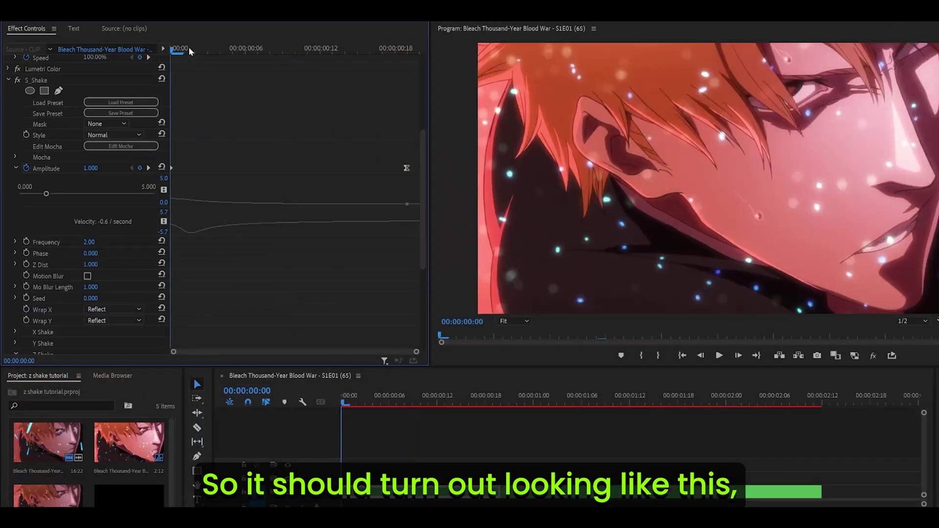
pyautogui.press('space')
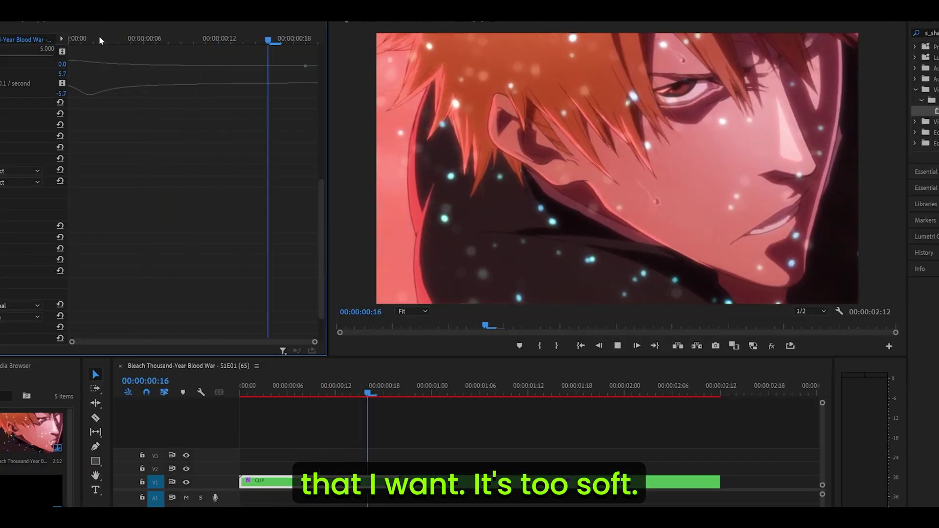
pyautogui.moveTo(99, 38); pyautogui.dragTo(70, 39)
# - Set Z Rand Freq to 2 and play back the shake on the first clip
pyautogui.scroll(-2, 119, 119)
pyautogui.scroll(5, 90, 182)
pyautogui.scroll(-3, 126, 191)
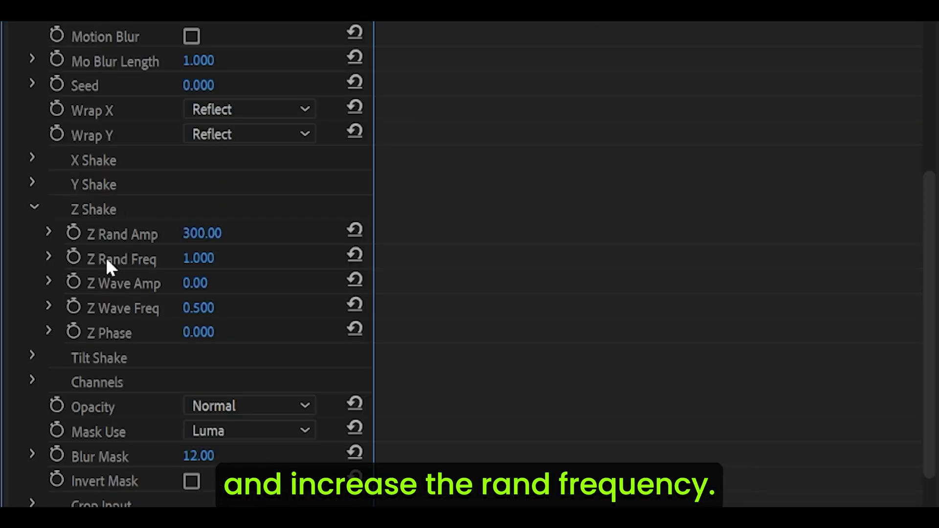
pyautogui.click(198, 259)
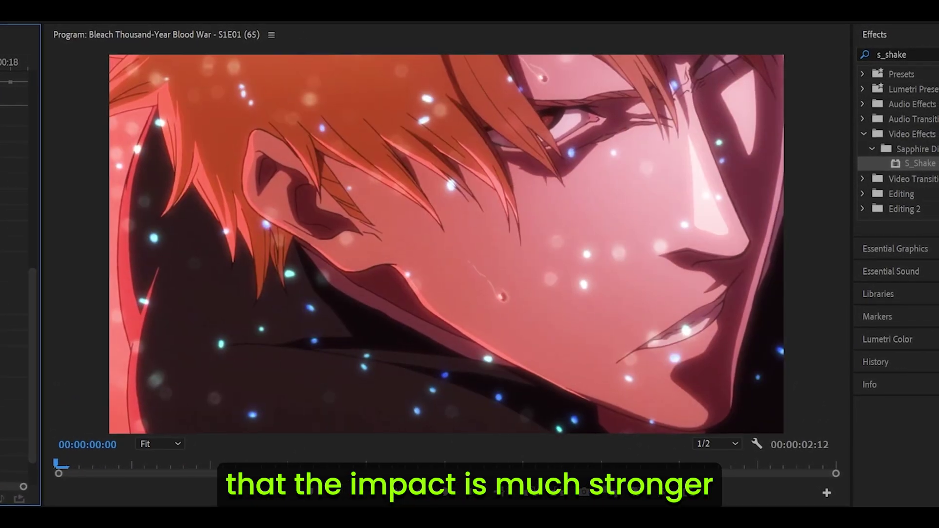
pyautogui.press('space')
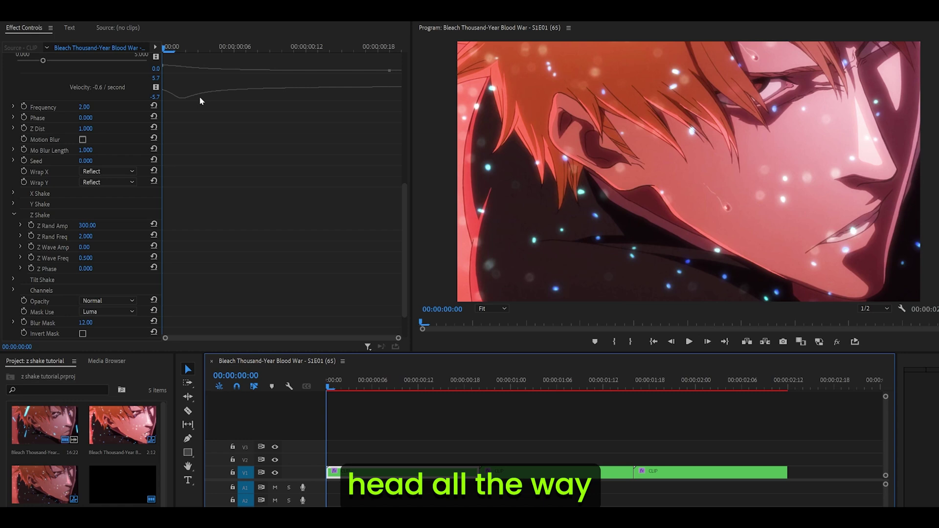
# - Set the Z Phase of the Z Shake settings to 1.1
pyautogui.scroll(-1, 188, 157)
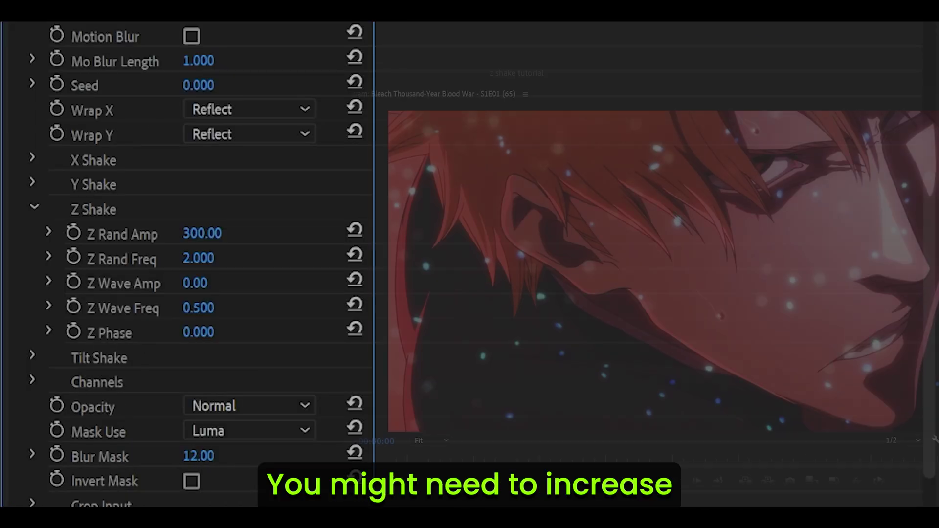
pyautogui.moveTo(198, 332)
pyautogui.mouseDown()
pyautogui.moveTo(217, 332)
pyautogui.moveTo(194, 332)
pyautogui.mouseUp()
pyautogui.click(200, 332)
pyautogui.press('BackSpace')
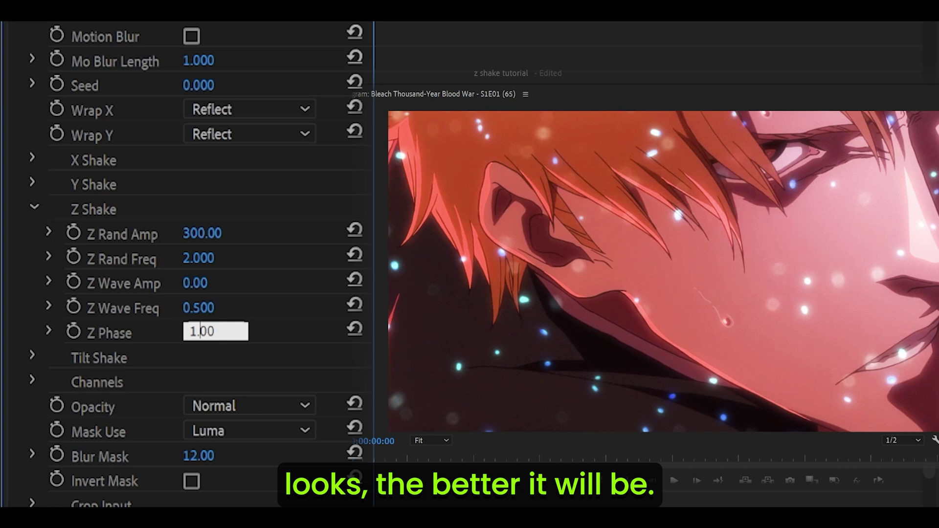
pyautogui.press('Return')
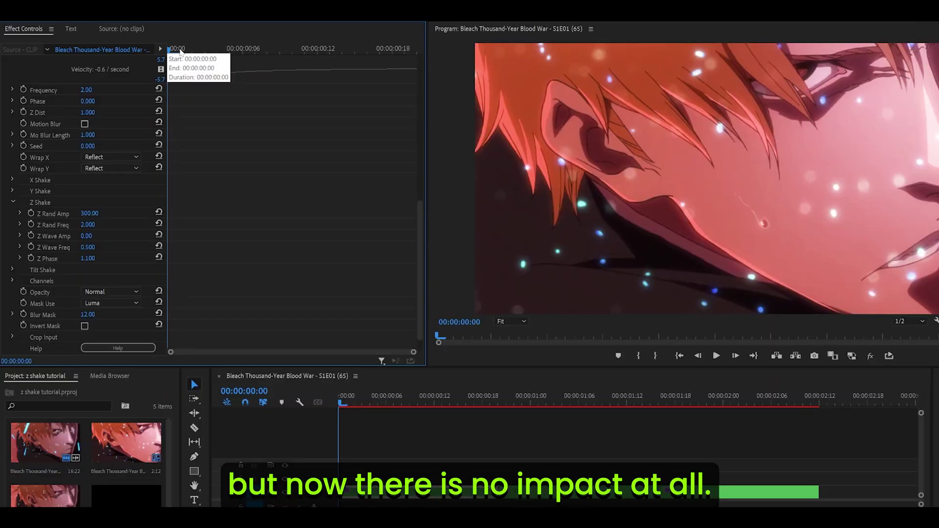
# - Preview the first clip with the new Z Phase, and return the playhead to the clip's start
pyautogui.press('space')
pyautogui.click(181, 51)
pyautogui.press('space')
pyautogui.moveTo(188, 48); pyautogui.dragTo(169, 204)
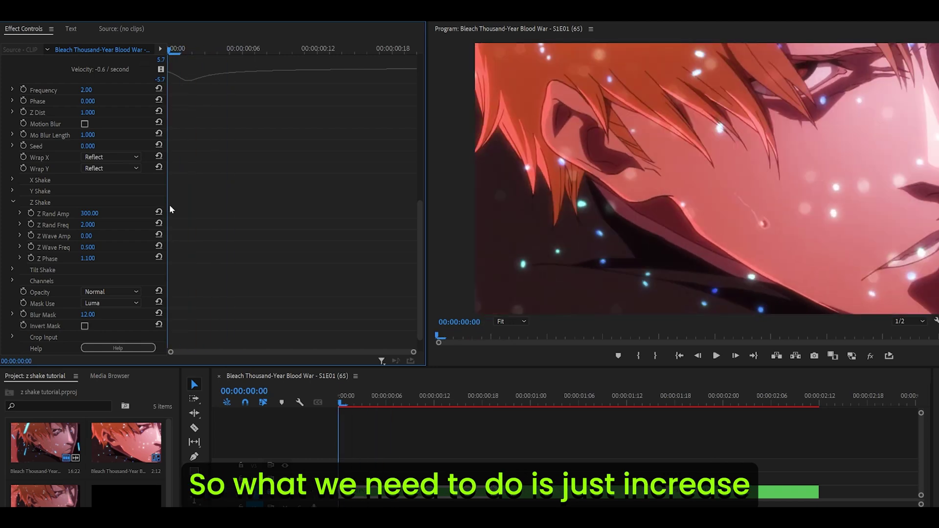
# - Set Z Rand Freq to 2.5 in the Z Shake settings
pyautogui.click(97, 225)
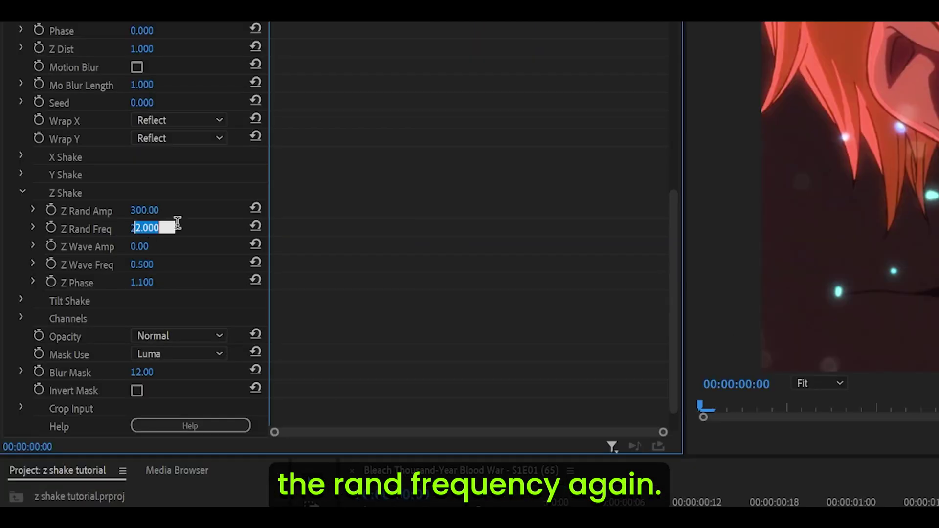
pyautogui.write('2.')
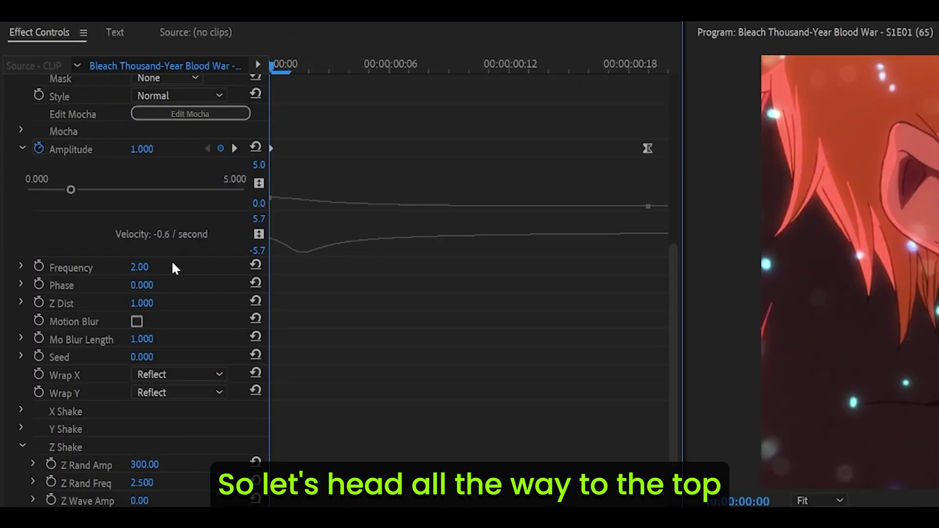
# - Set the main S_Shake Frequency to 4, play back the first clip, and return the playhead to its start
pyautogui.scroll(2, 144, 268)
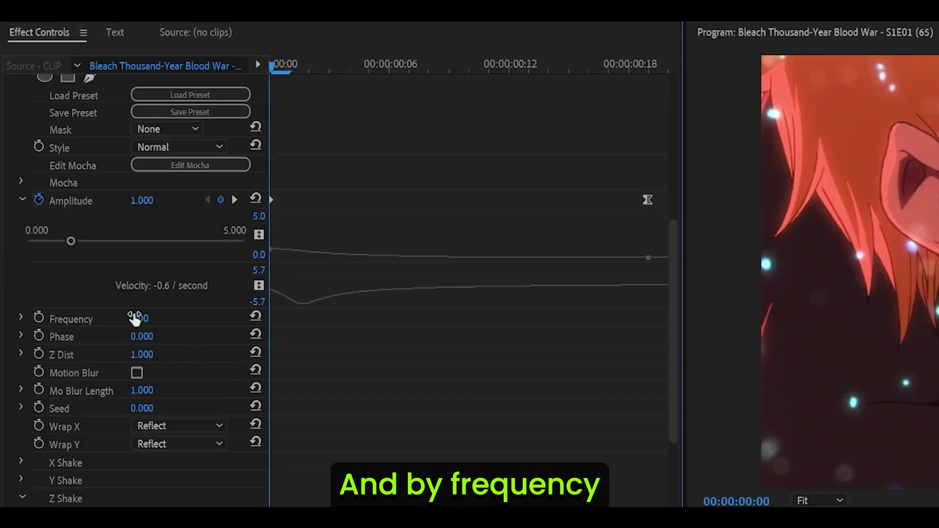
pyautogui.scroll(1, 213, 284)
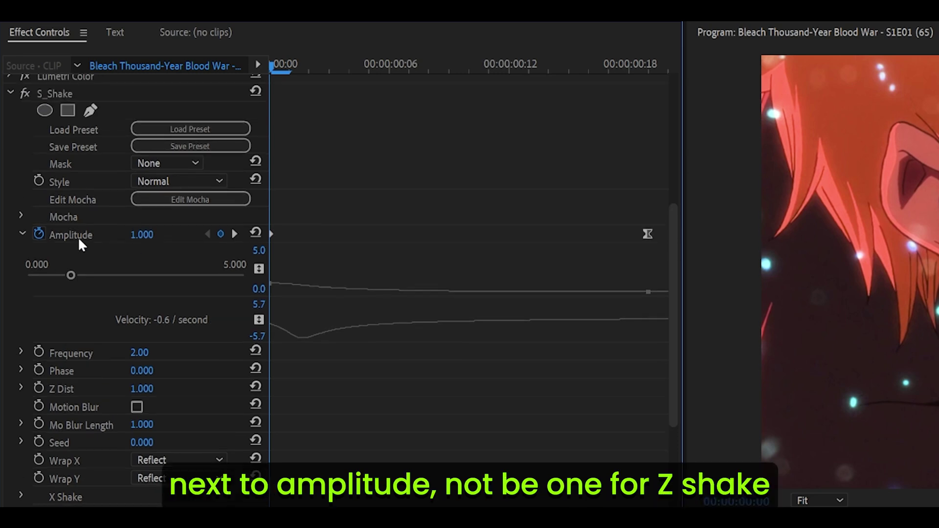
pyautogui.scroll(-10, 390, 356)
pyautogui.scroll(12, 396, 222)
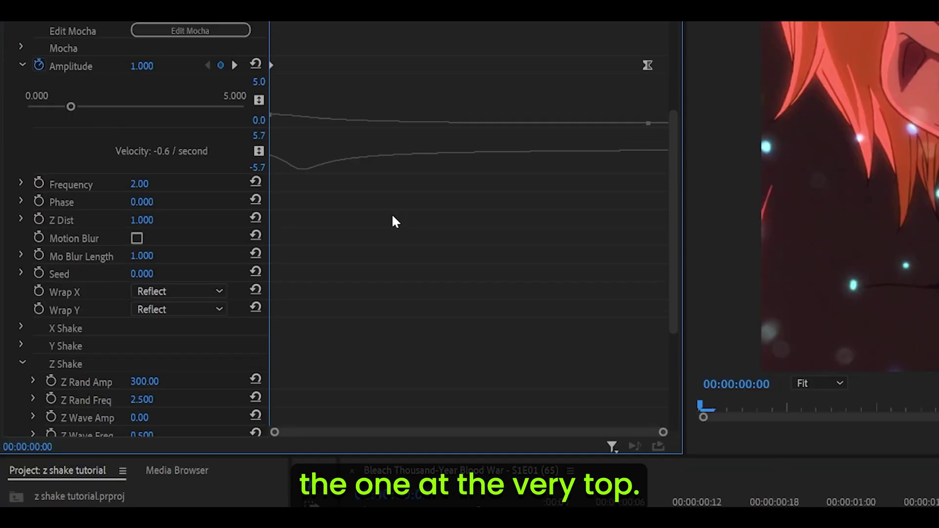
pyautogui.click(157, 286)
pyautogui.write('4')
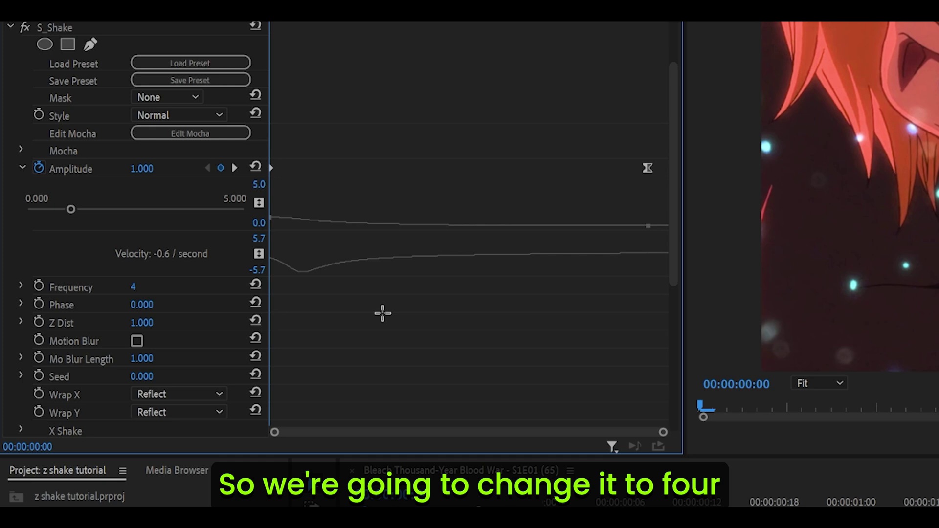
pyautogui.press('Return')
pyautogui.press('space')
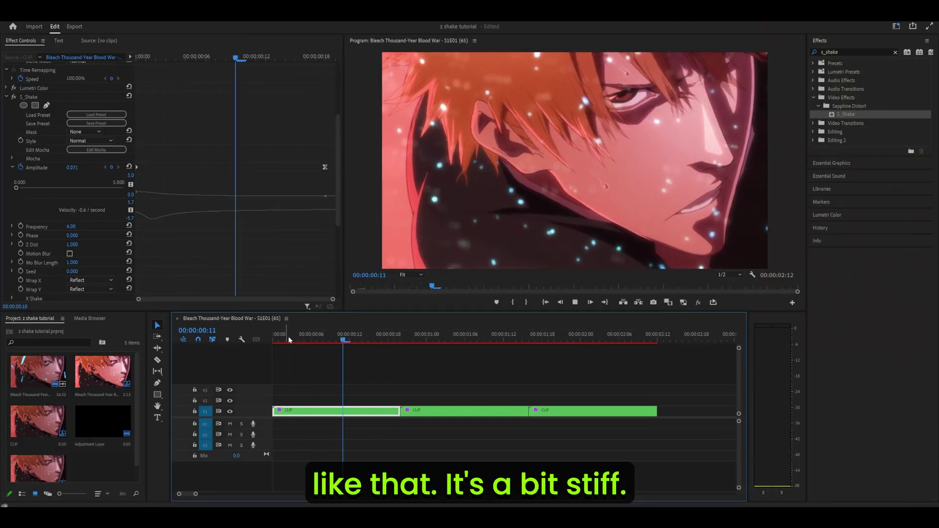
pyautogui.moveTo(287, 336); pyautogui.dragTo(272, 337)
# - Set Z Rand Freq to 2 in the first clip's Z Shake settings
pyautogui.scroll(-12, 259, 216)
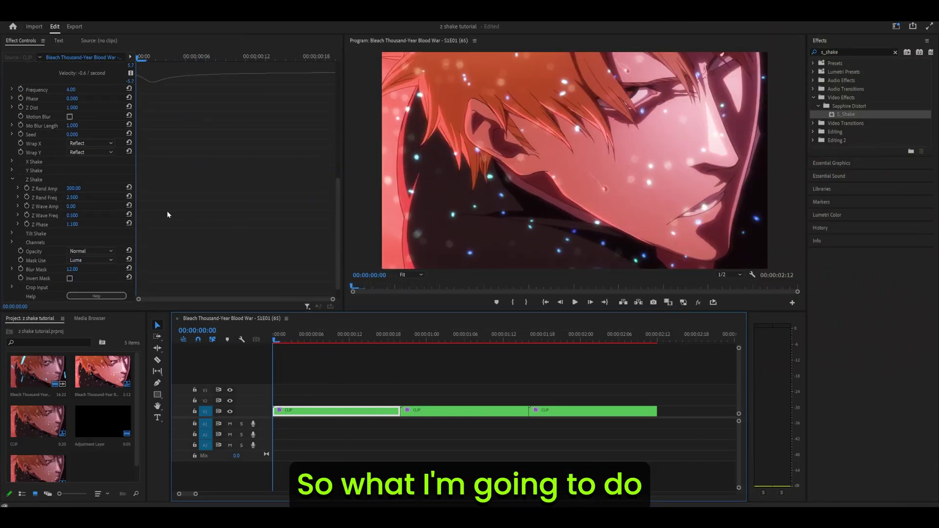
pyautogui.scroll(3, 122, 218)
pyautogui.scroll(-1, 58, 222)
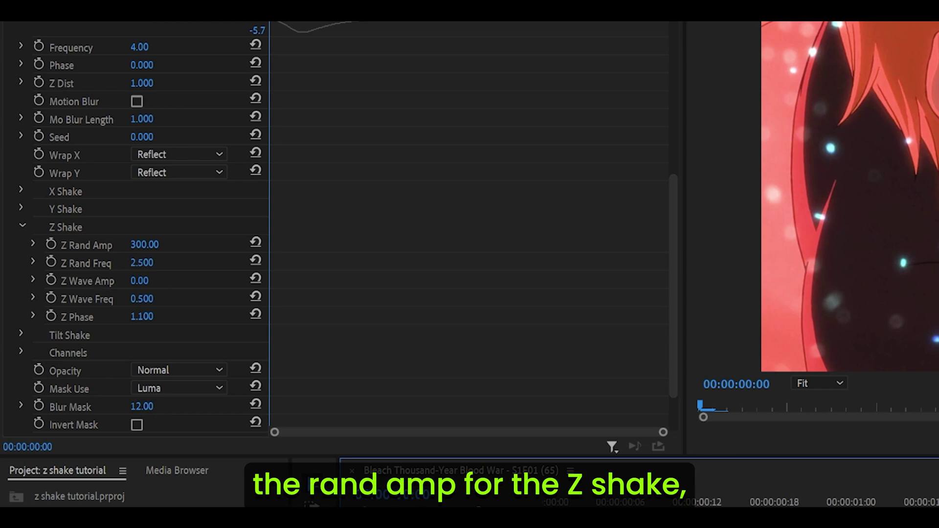
pyautogui.click(142, 262)
pyautogui.write('2')
pyautogui.click(445, 203)
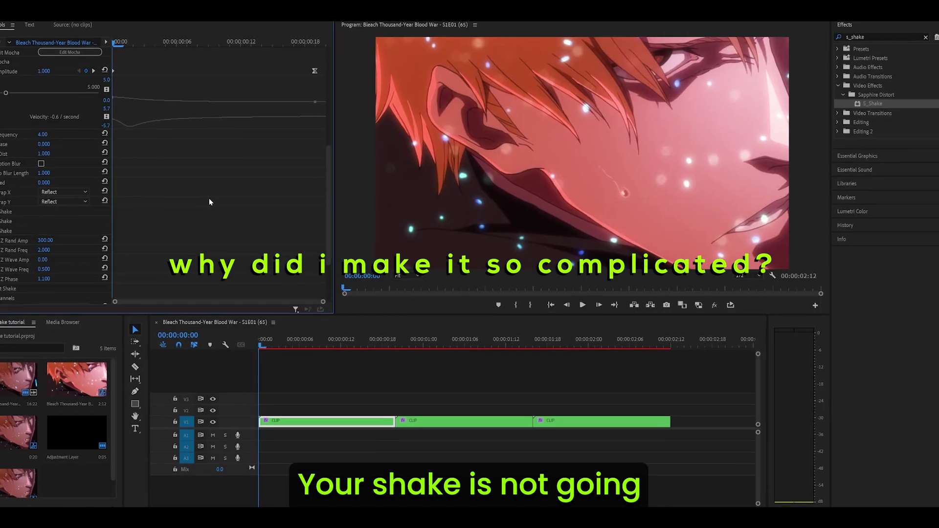
pyautogui.scroll(-3, 203, 200)
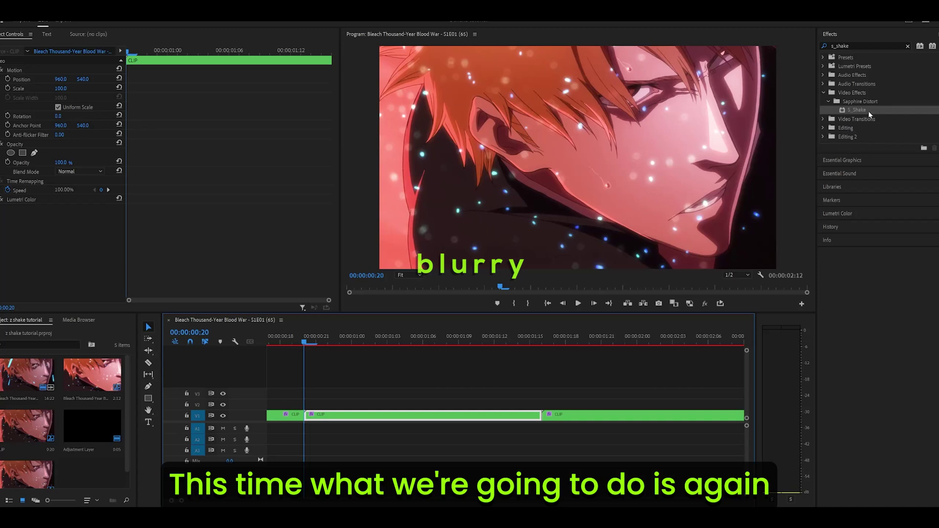
# - Apply the S_Shake effect to the second clip and set its Frequency to 2
pyautogui.moveTo(861, 117); pyautogui.dragTo(59, 227)
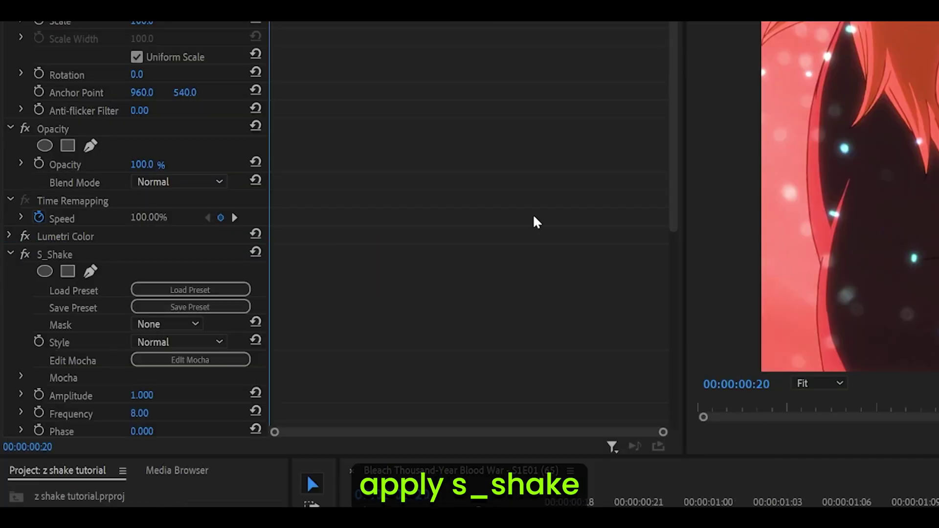
pyautogui.scroll(-3, 91, 237)
pyautogui.click(147, 311)
pyautogui.write('2')
pyautogui.press('Return')
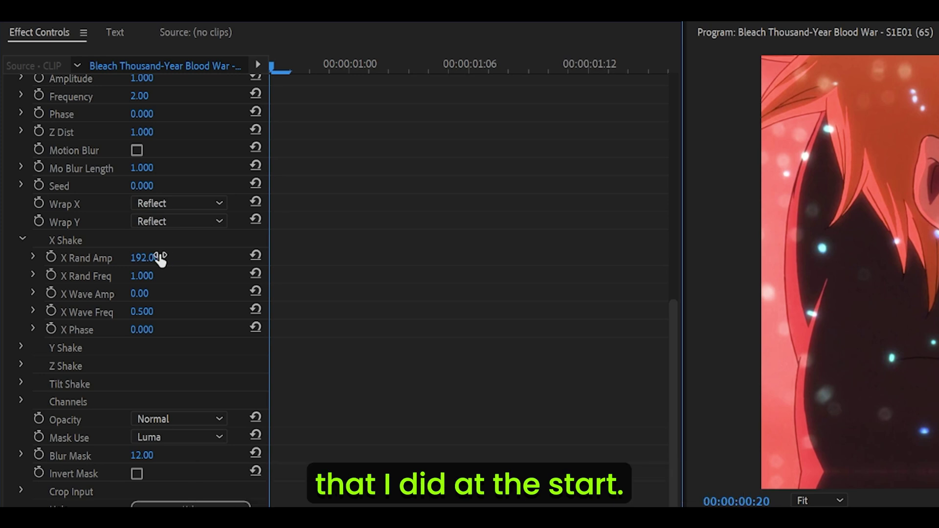
# - Set X Rand Amp and Y Rand Amp to 0 in the second clip's S_Shake effect
pyautogui.click(161, 259)
pyautogui.write('0')
pyautogui.press('Return')
pyautogui.click(20, 346)
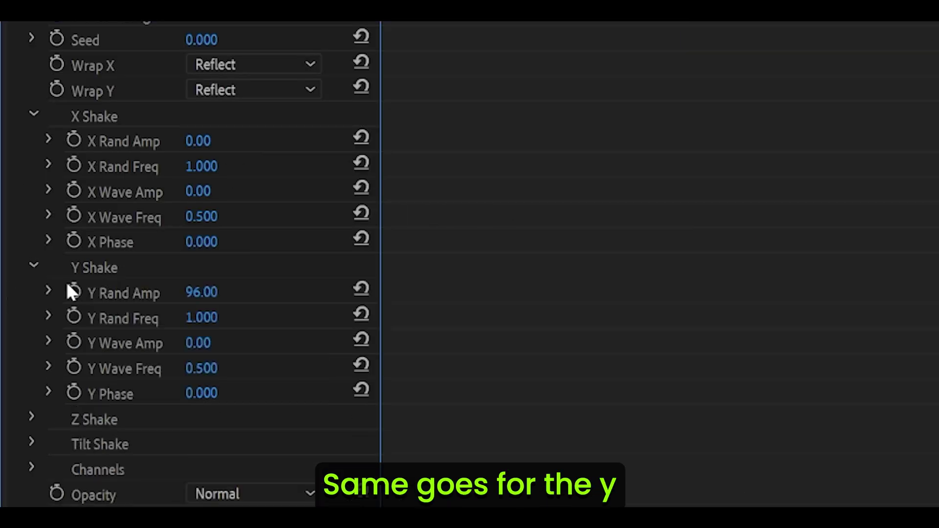
pyautogui.click(201, 292)
pyautogui.write('0')
pyautogui.press('Return')
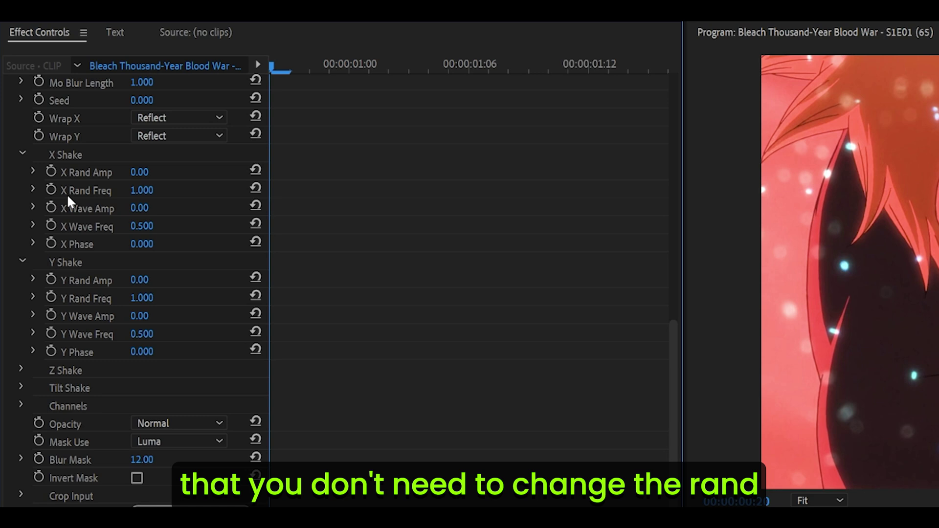
pyautogui.click(85, 194)
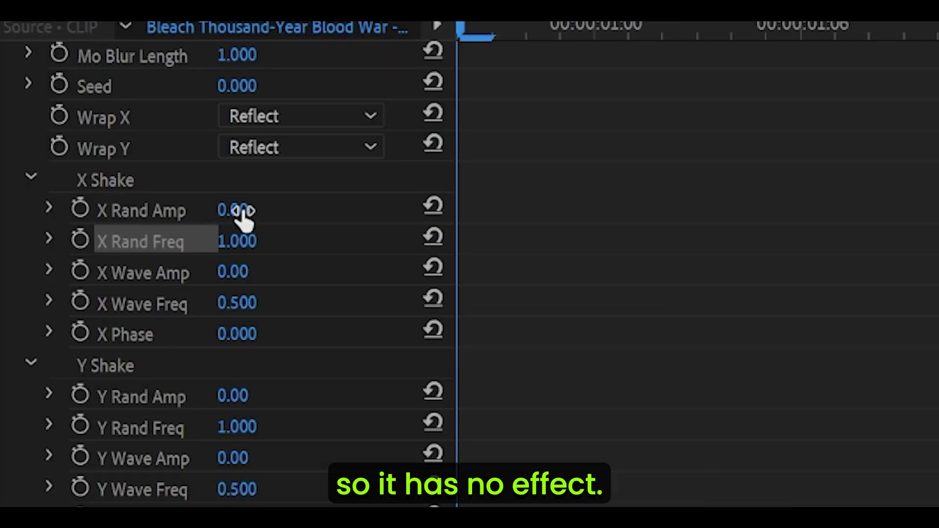
# - Collapse the X Shake and Y Shake groups, and set Z Wave Amp to 300 and Z Wave Freq to 1
pyautogui.click(31, 177)
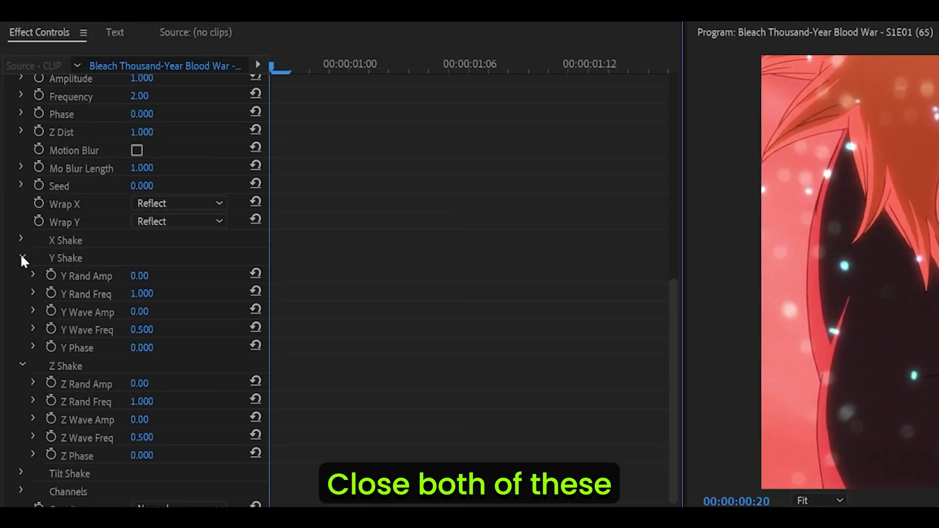
pyautogui.click(31, 362)
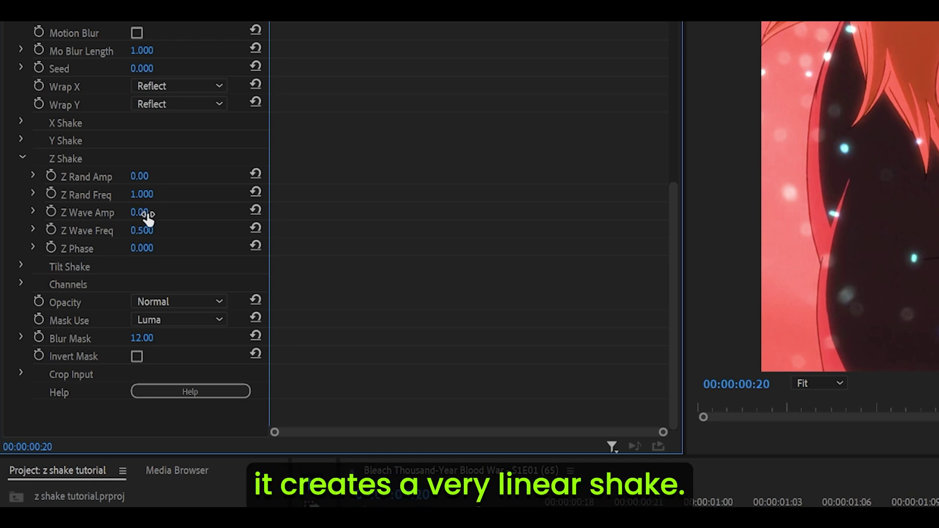
pyautogui.click(142, 213)
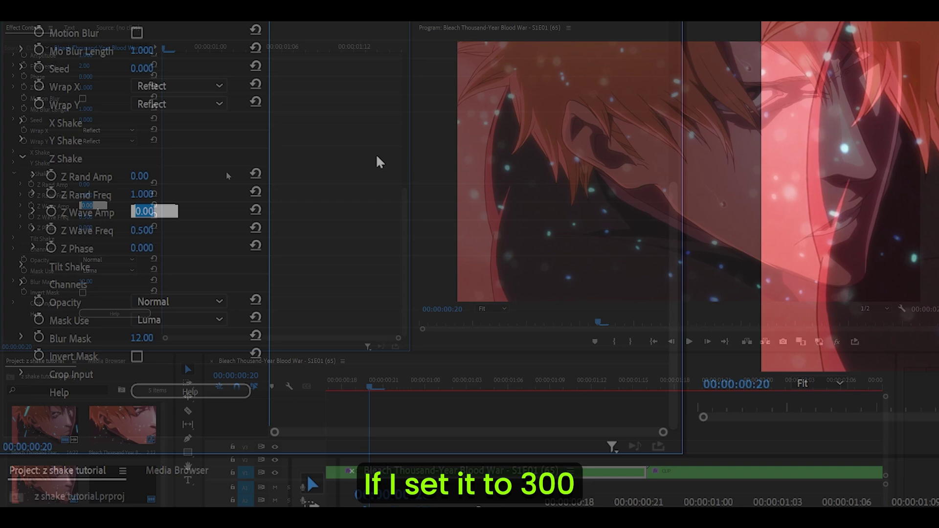
pyautogui.write('3')
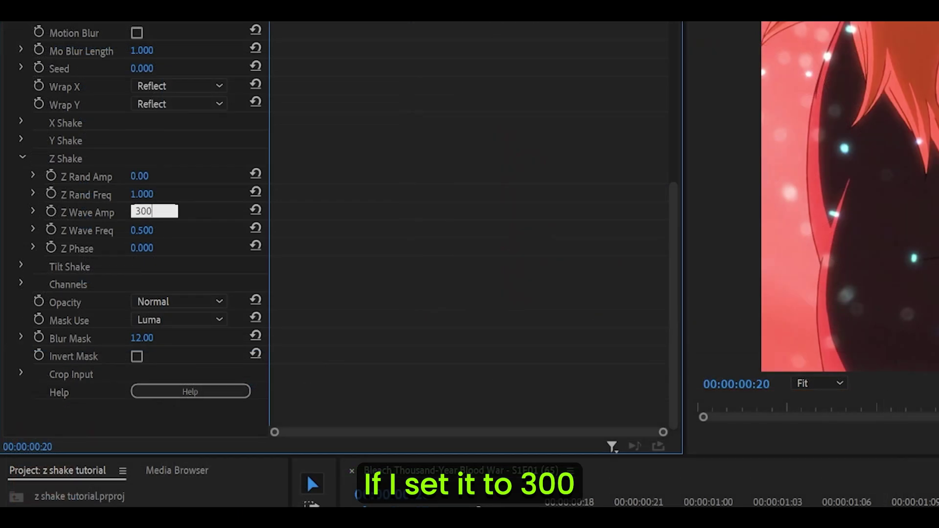
pyautogui.press('Tab')
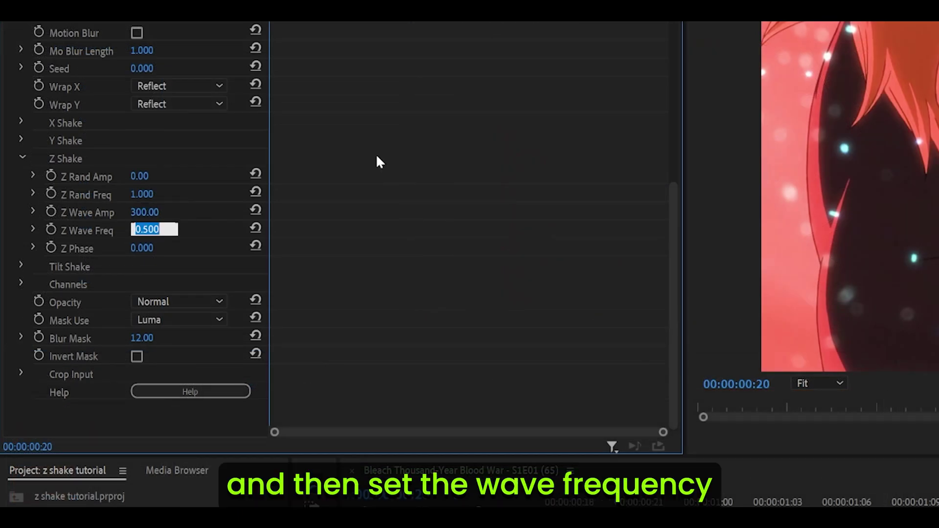
pyautogui.write('1')
pyautogui.press('Return')
# - Keyframe the second clip's S_Shake Amplitude from 1 at its start to 0 at 00:00:01:15
pyautogui.scroll(5, 375, 154)
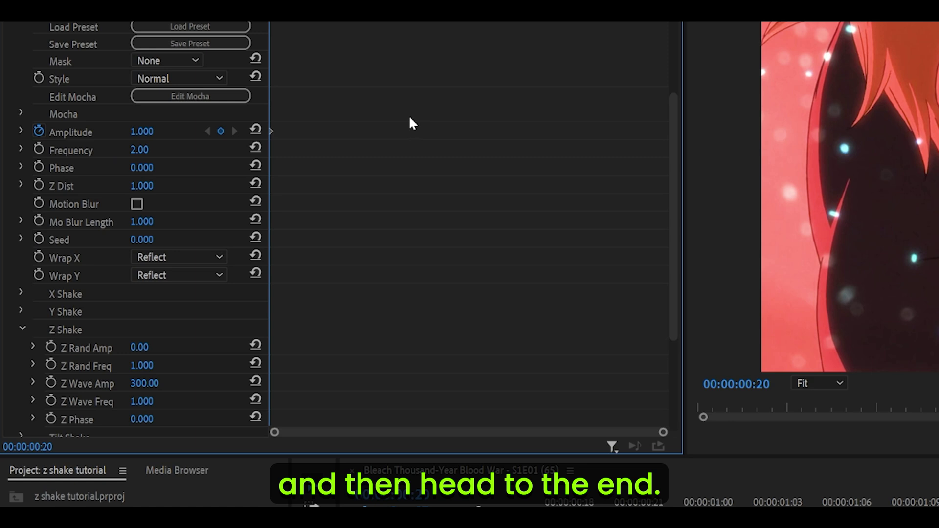
pyautogui.press('End')
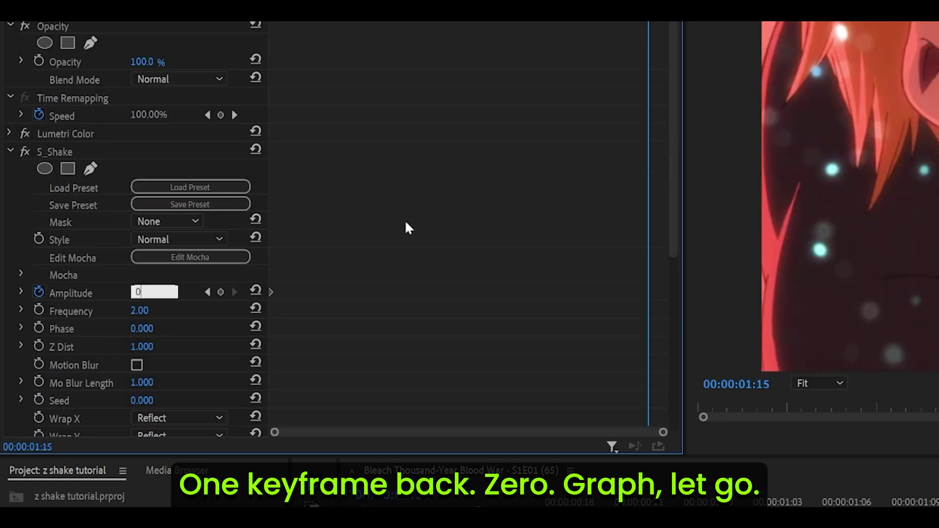
pyautogui.write('0')
pyautogui.press('Return')
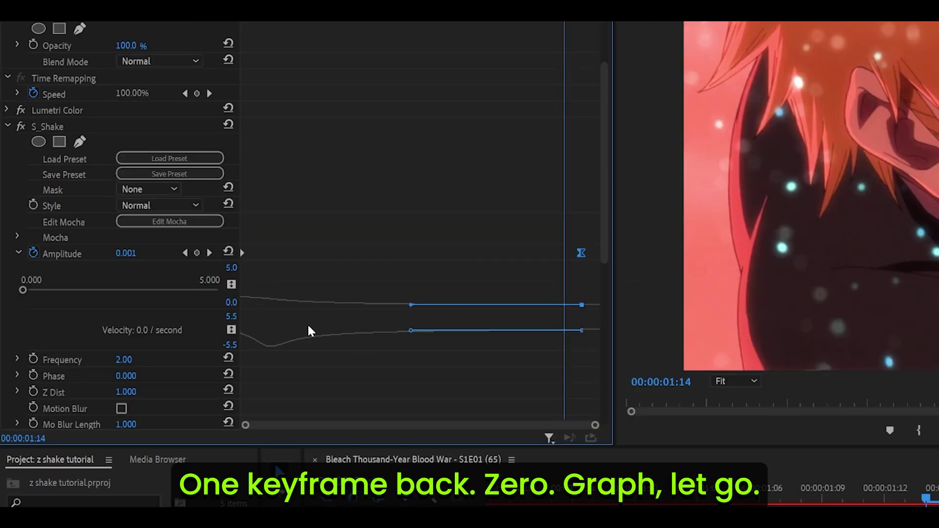
# - Set the second clip's S_Shake Frequency to 3 and adjust its Z Phase
pyautogui.scroll(-2, 381, 153)
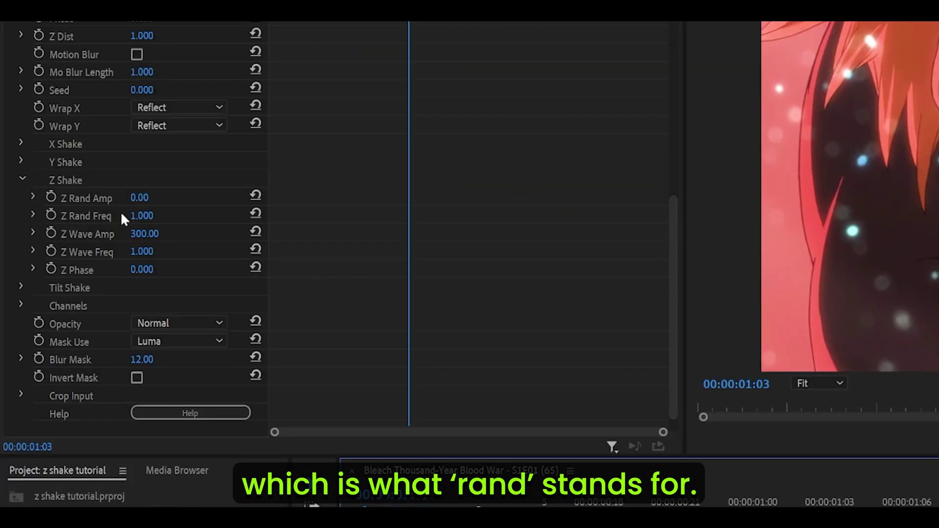
pyautogui.scroll(2, 292, 135)
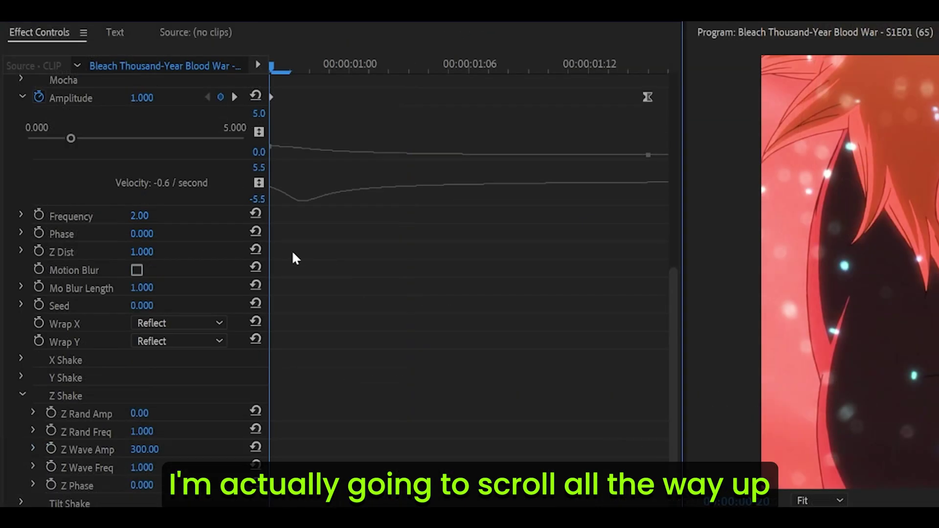
pyautogui.click(147, 215)
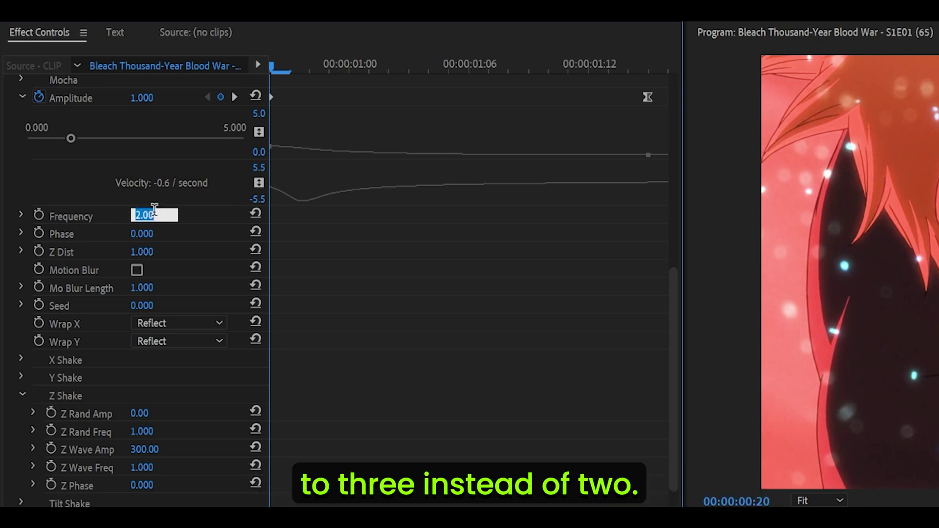
pyautogui.write('3')
pyautogui.click(414, 252)
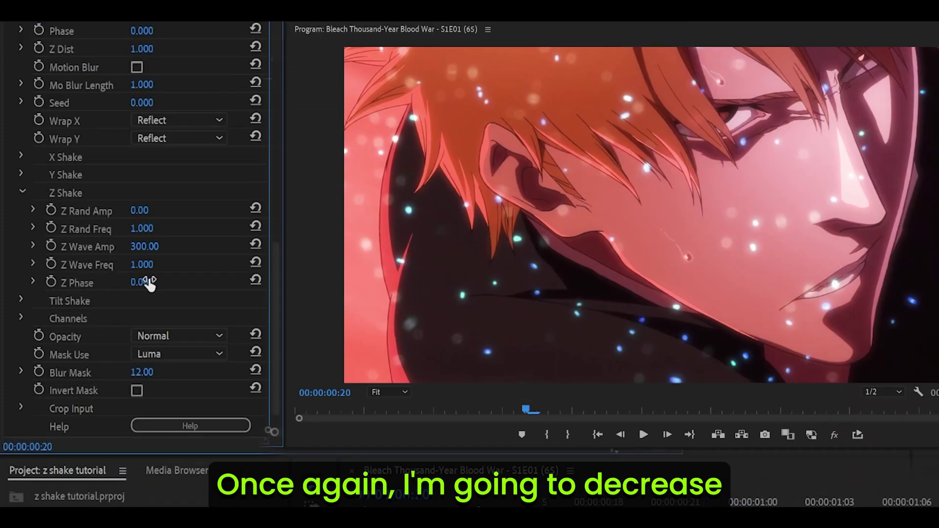
pyautogui.moveTo(150, 283); pyautogui.dragTo(198, 284)
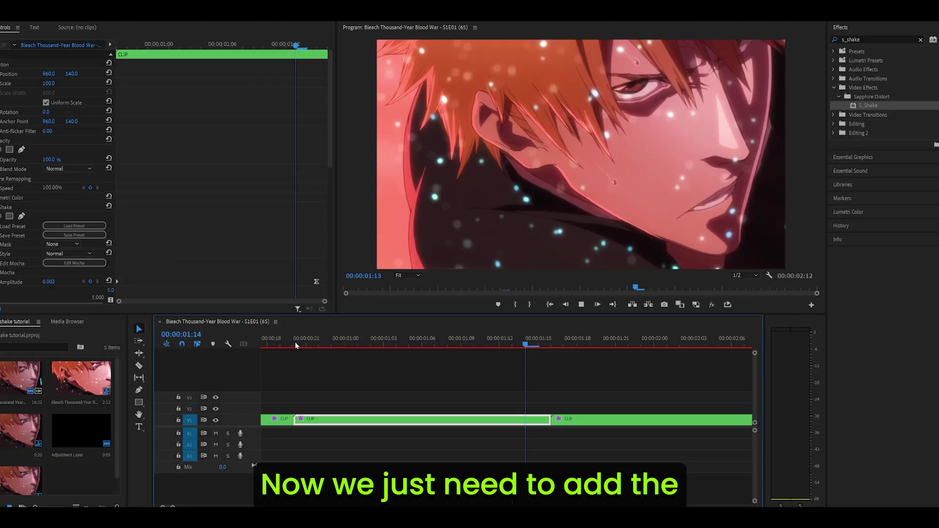
pyautogui.click(295, 345)
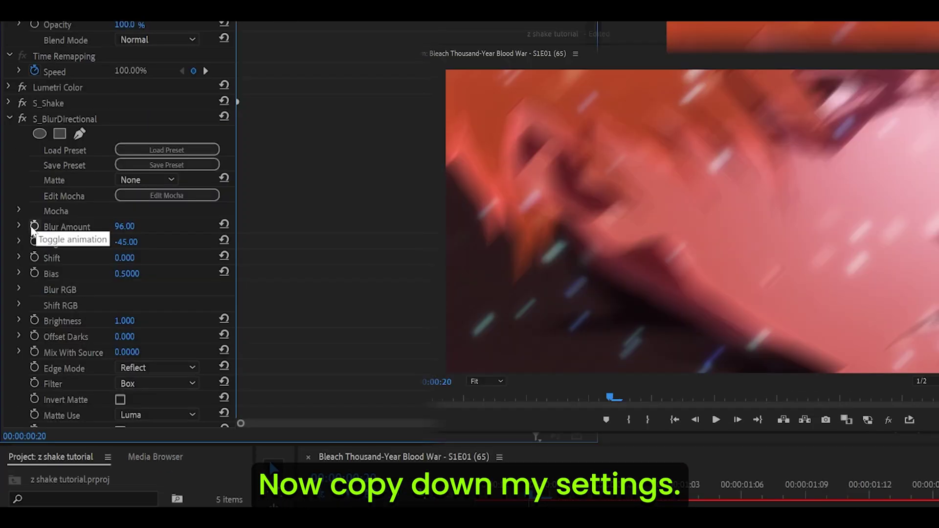
# - Enable keyframing for S_BlurDirectional Blur Amount, Angle and Shift at the second clip's start, 00:00:00:20
pyautogui.click(35, 226)
pyautogui.click(34, 242)
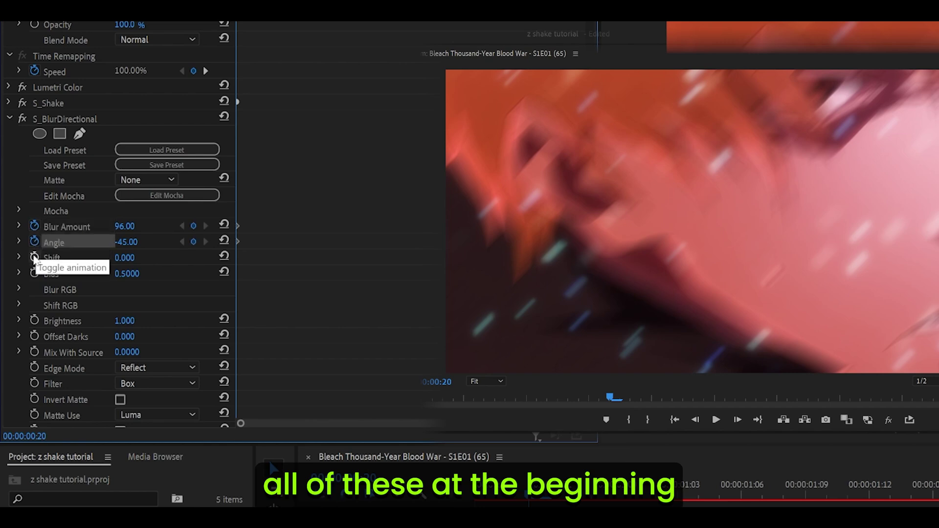
pyautogui.click(35, 258)
# - At 00:00:00:21, keyframe the directional blur with Blur Amount 75, Angle 35 and Shift -0.5
pyautogui.press('Right')
pyautogui.write('75')
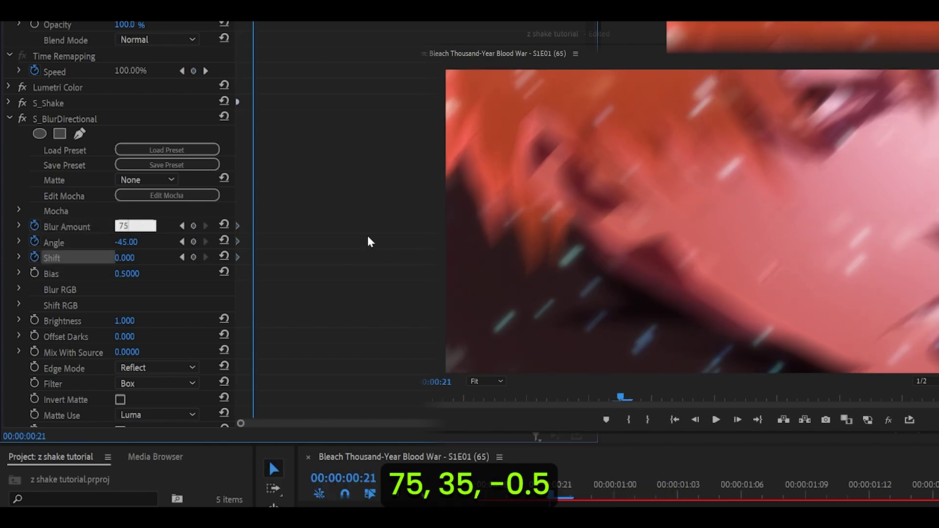
pyautogui.press('Return')
pyautogui.press('Tab')
pyautogui.write('-')
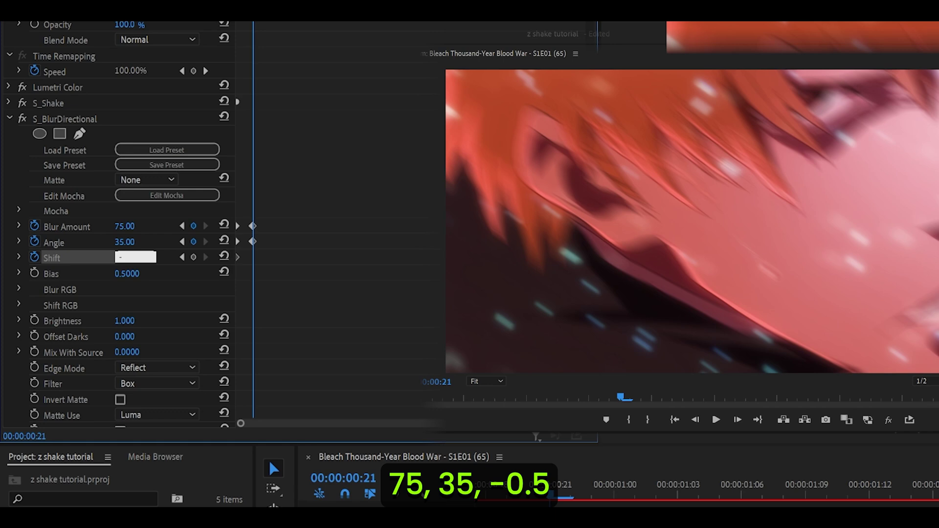
pyautogui.write('0.5')
pyautogui.press('Return')
# - At 00:00:00:22, keyframe the directional blur with Blur Amount 55, Angle 70 and Shift 1.2
pyautogui.press('Right')
pyautogui.click(128, 225)
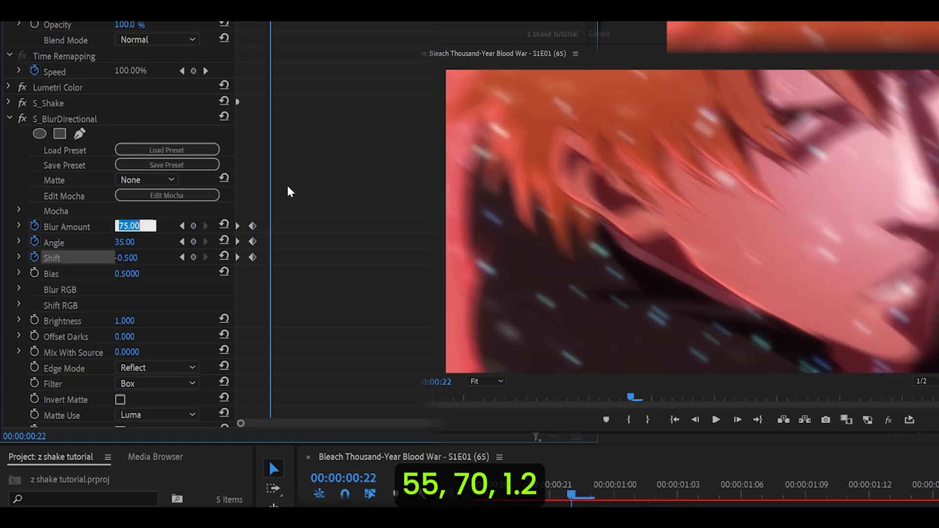
pyautogui.write('55')
pyautogui.press('Tab')
pyautogui.write('70')
pyautogui.press('Return')
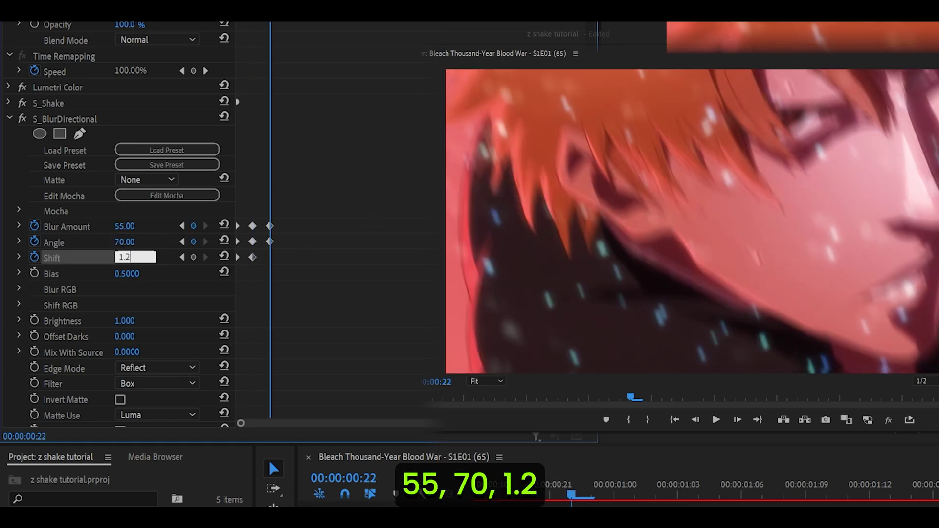
pyautogui.press('Return')
# - At 00:00:00:23, keyframe the directional blur with Blur Amount 25, Angle 0 and Shift -0.2
pyautogui.press('Right')
pyautogui.click(128, 226)
pyautogui.write('25')
pyautogui.press('Tab')
pyautogui.write('0')
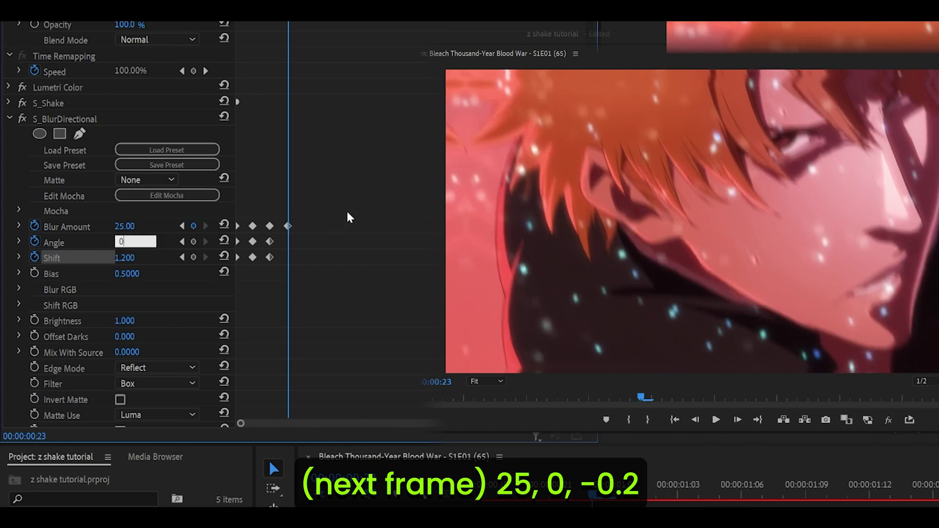
pyautogui.press('Tab')
pyautogui.write('-0.2')
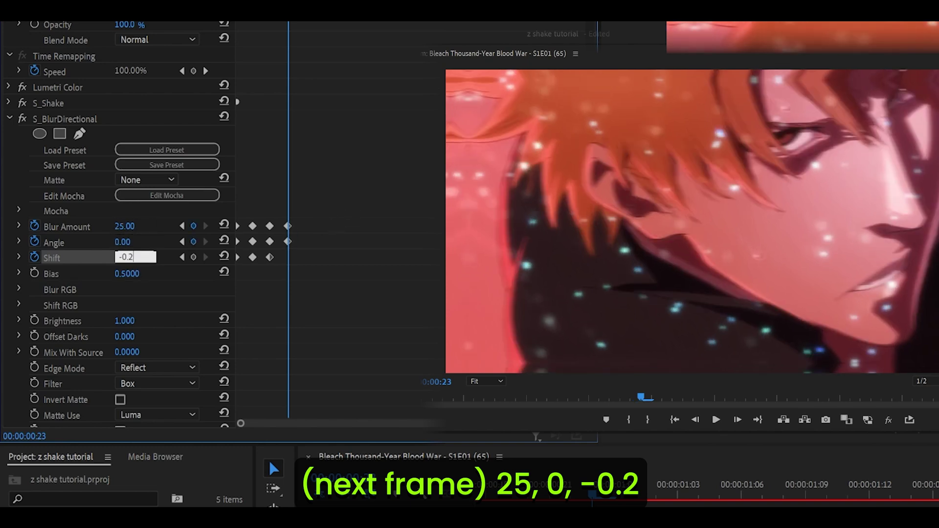
pyautogui.press('Return')
# - At 00:00:01:00, keyframe the second clip's directional blur with Blur Amount 0, Angle 0 and Shift 0
pyautogui.press('Right')
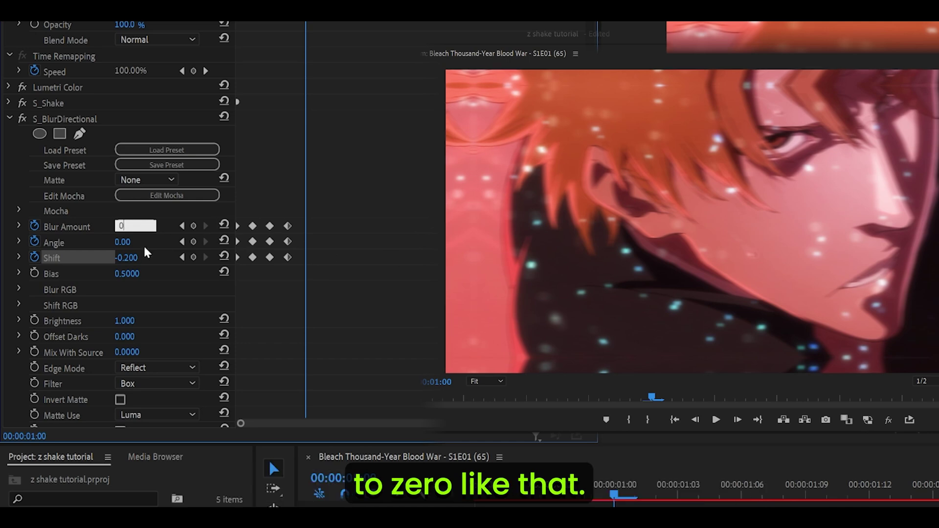
pyautogui.click(124, 241)
pyautogui.write('0')
pyautogui.click(132, 257)
pyautogui.write('0')
# - Play back the second clip several times to review the combined shake and directional blur
pyautogui.click(404, 397)
pyautogui.press('space')
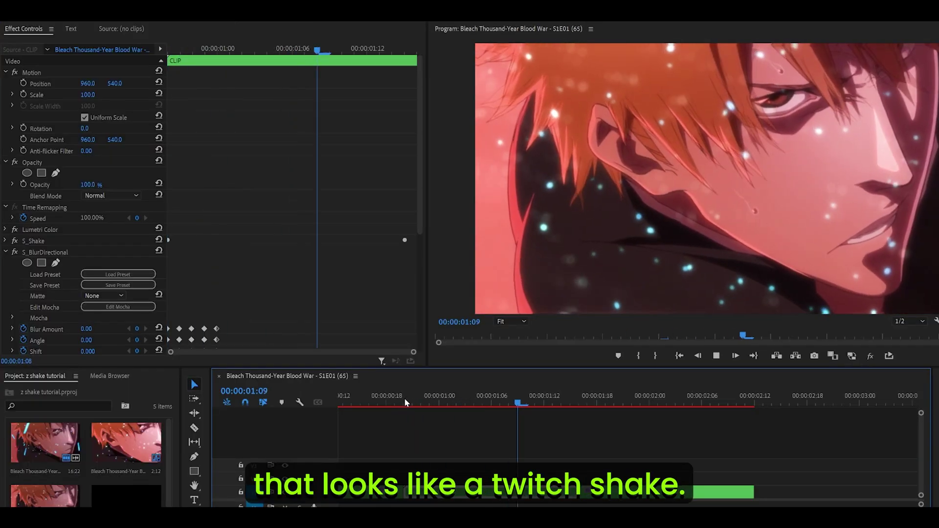
pyautogui.click(404, 398)
pyautogui.press('space')
pyautogui.click(406, 398)
pyautogui.press('space')
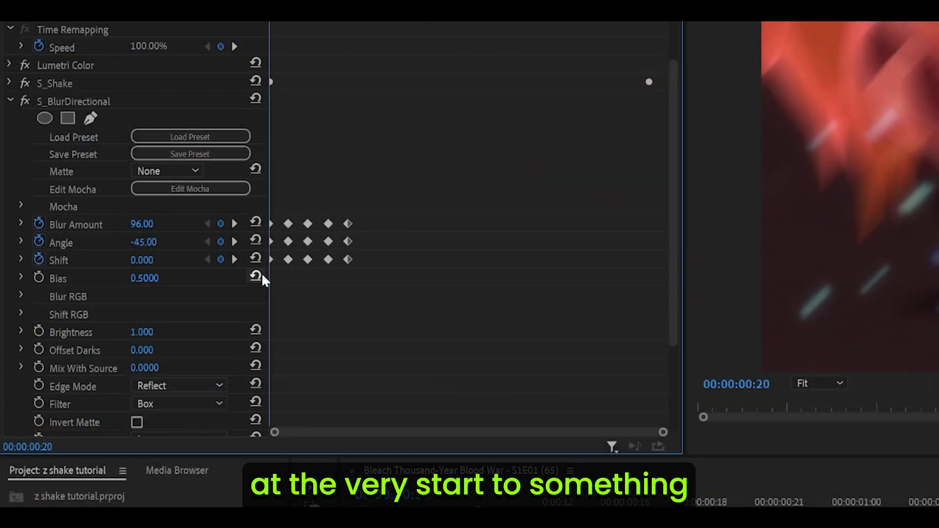
# - Set the directional blur's Shift keyframes to 5 at 00:00:00:20 and -1 at 00:00:00:21
pyautogui.click(147, 260)
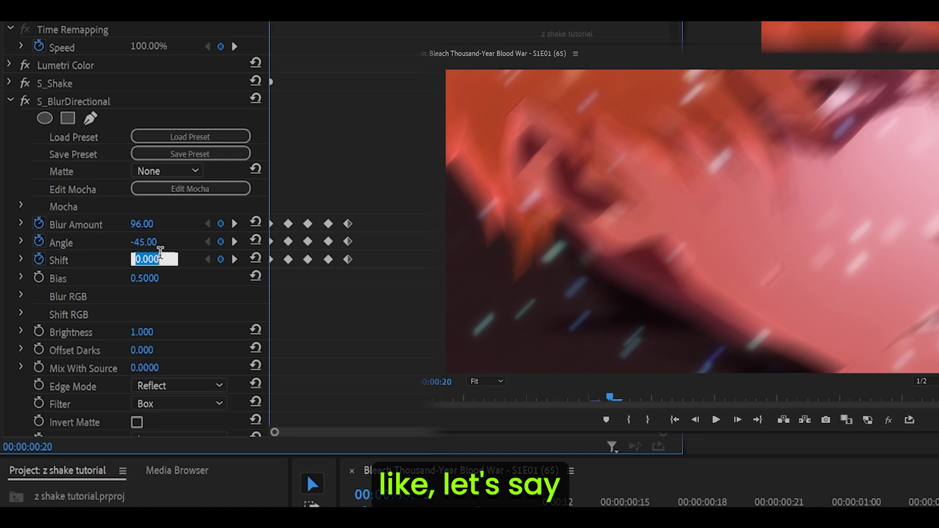
pyautogui.write('5')
pyautogui.press('Return')
pyautogui.press('Right')
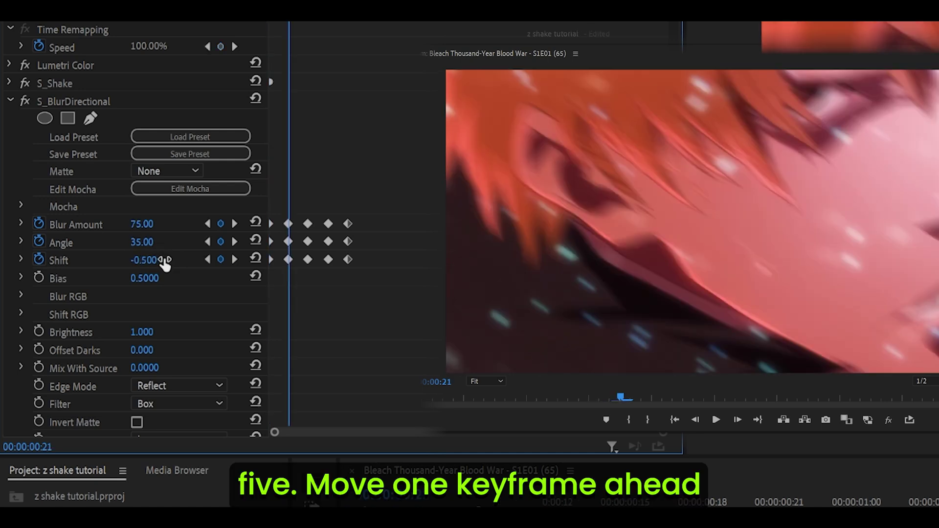
pyautogui.click(163, 261)
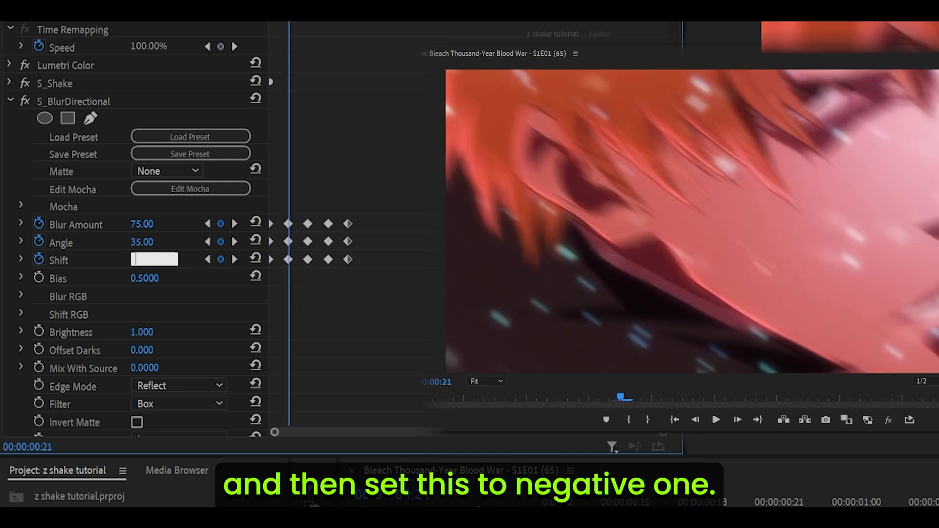
pyautogui.press('Return')
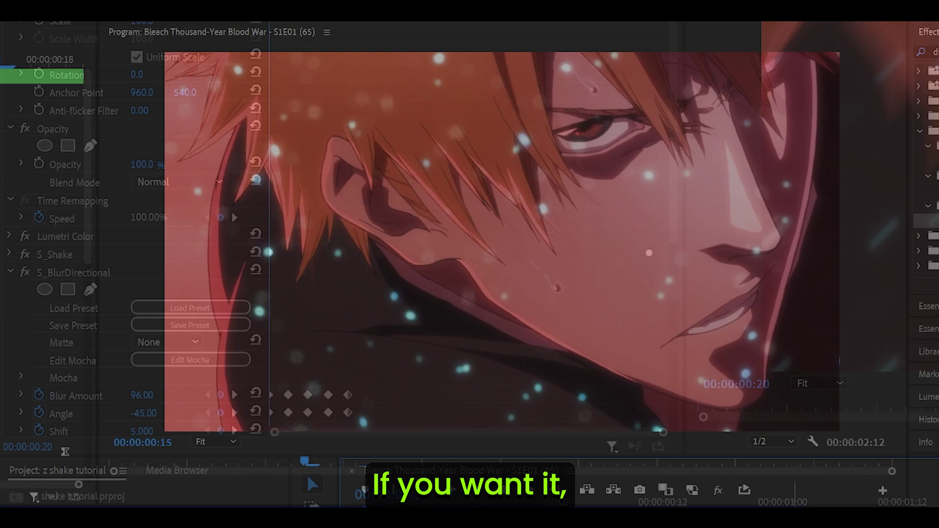
# - Copy the second clip's S_BlurDirectional effect, and play the sequence from the start of the first clip
pyautogui.rightClick(92, 273)
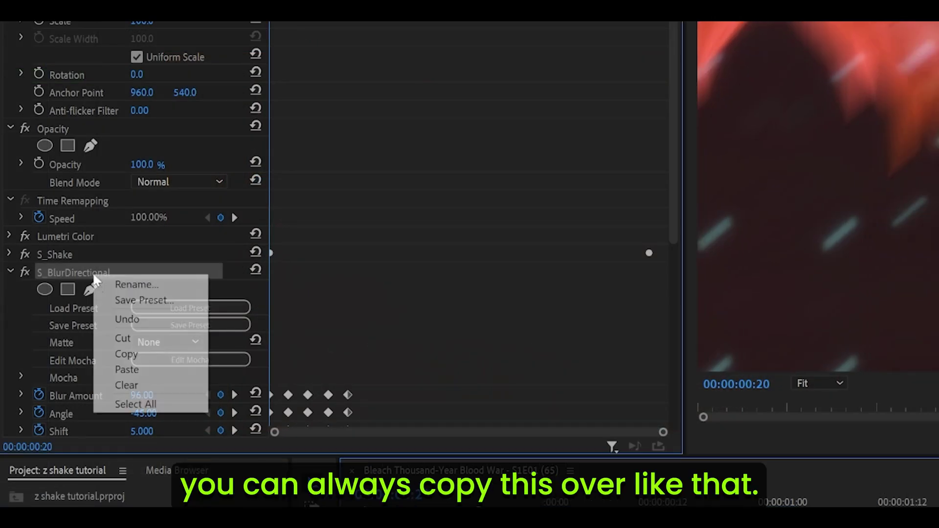
pyautogui.click(126, 353)
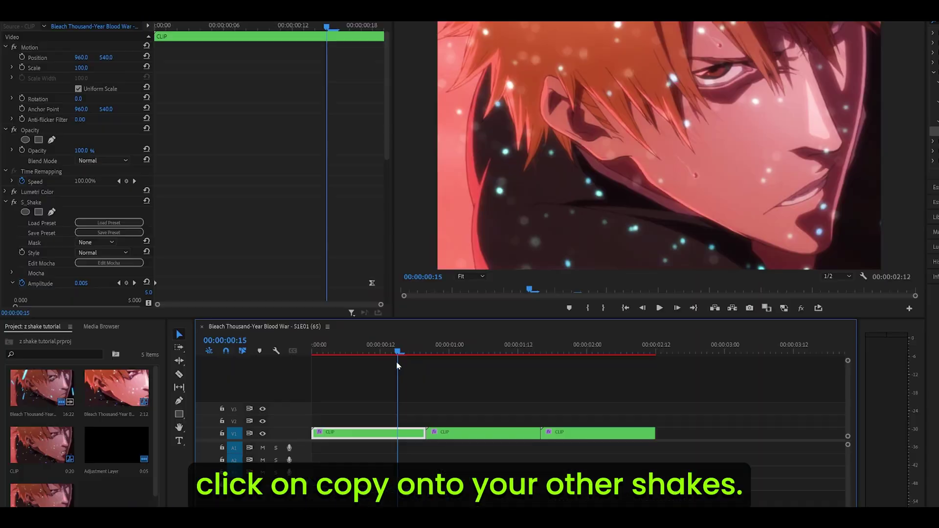
pyautogui.moveTo(397, 365); pyautogui.dragTo(311, 356)
pyautogui.press('=')
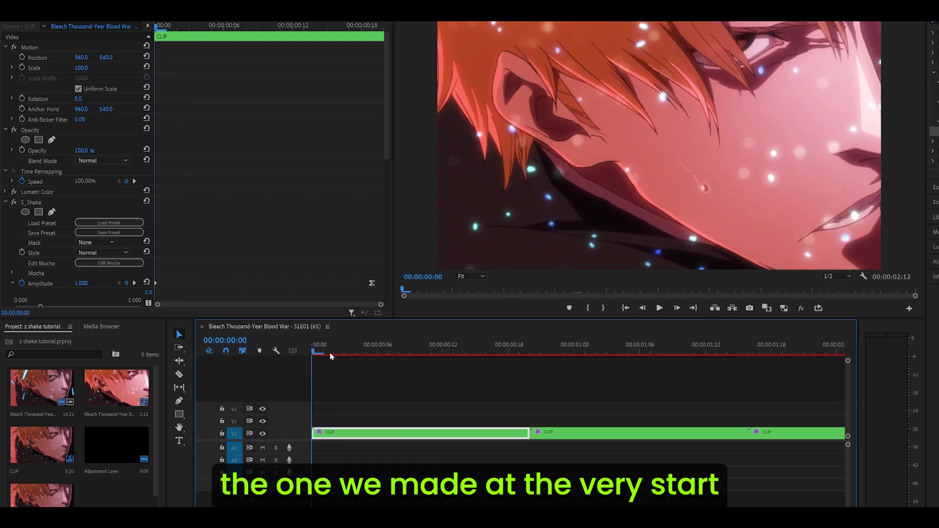
pyautogui.press('space')
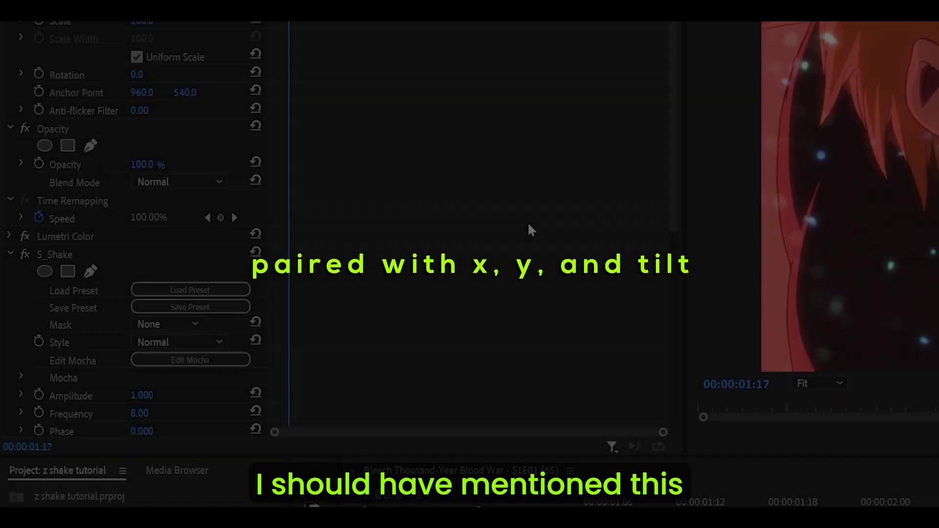
# - Set the third clip's S_Shake Frequency to 2 and start saving the effect as a preset
pyautogui.scroll(-5, 518, 217)
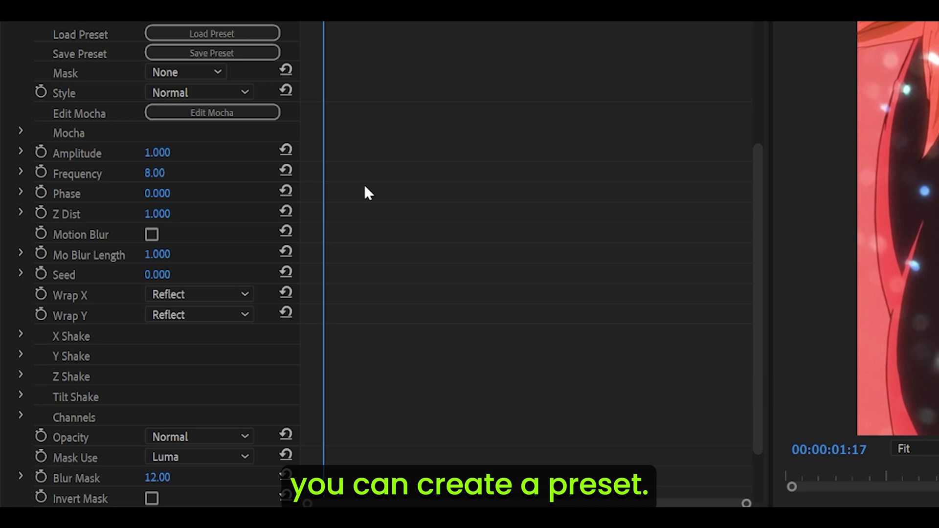
pyautogui.click(181, 176)
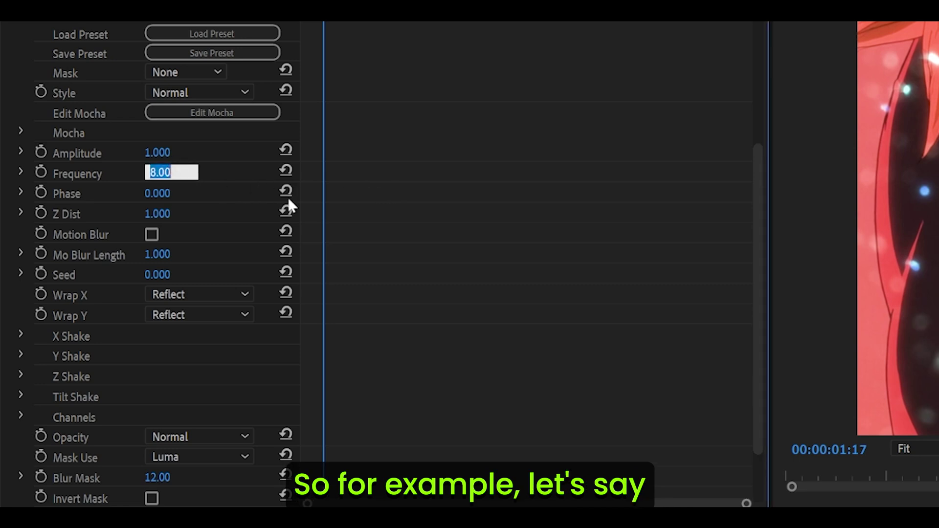
pyautogui.scroll(2, 442, 211)
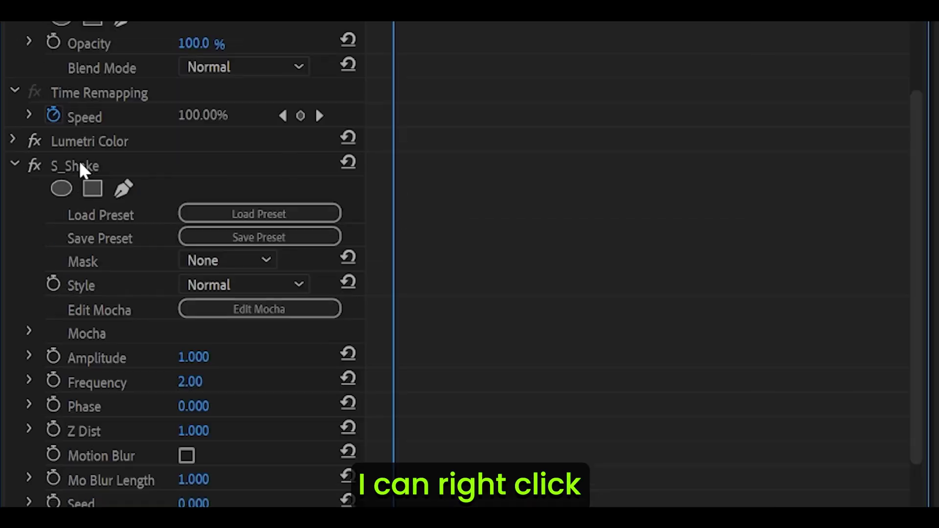
pyautogui.rightClick(81, 166)
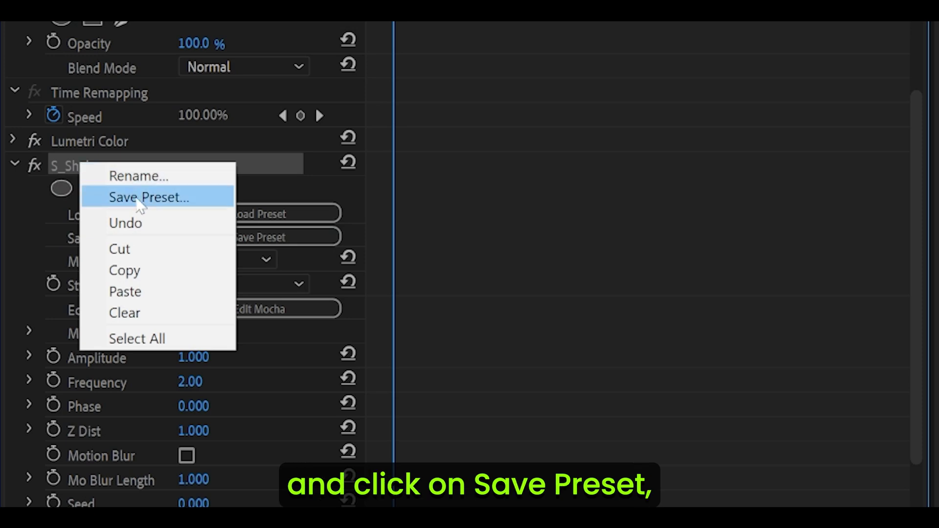
pyautogui.click(140, 198)
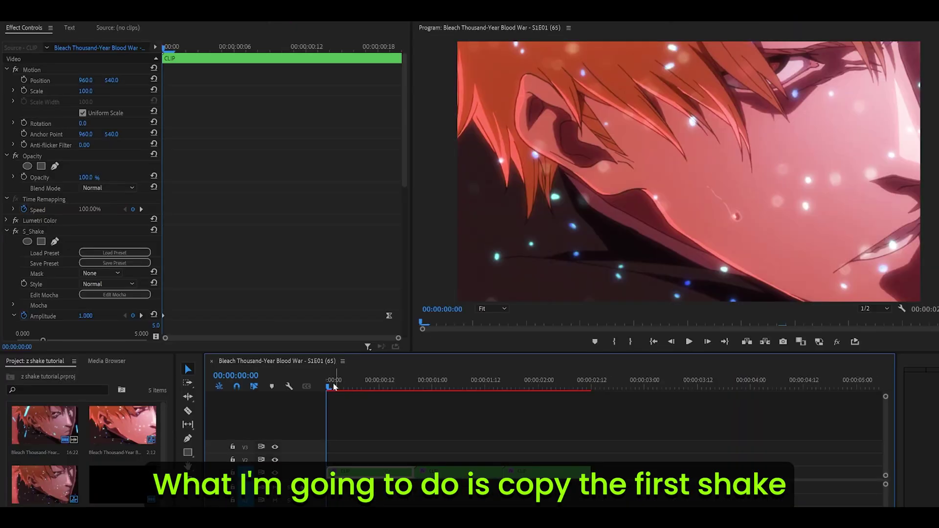
# - Copy the S_Shake effect from the first clip and paste it onto the third clip
pyautogui.rightClick(61, 237)
pyautogui.click(78, 276)
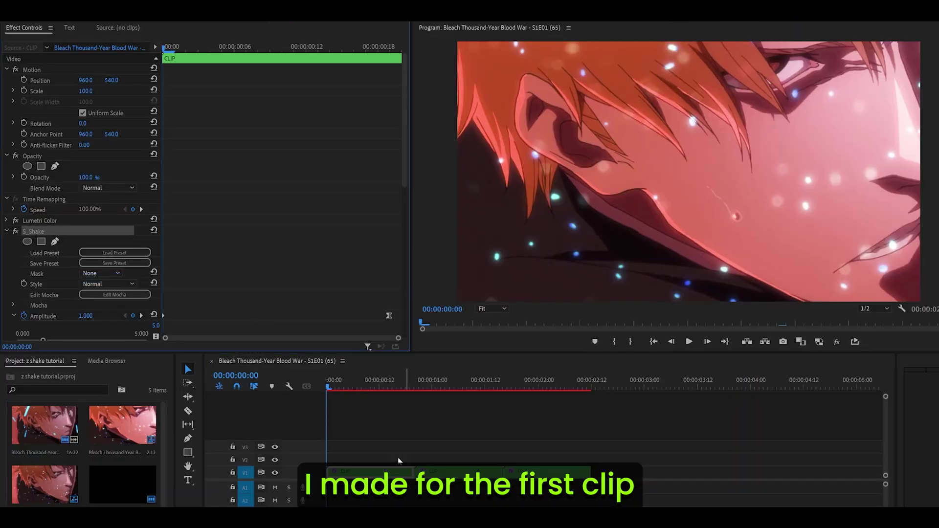
pyautogui.click(501, 379)
pyautogui.rightClick(300, 262)
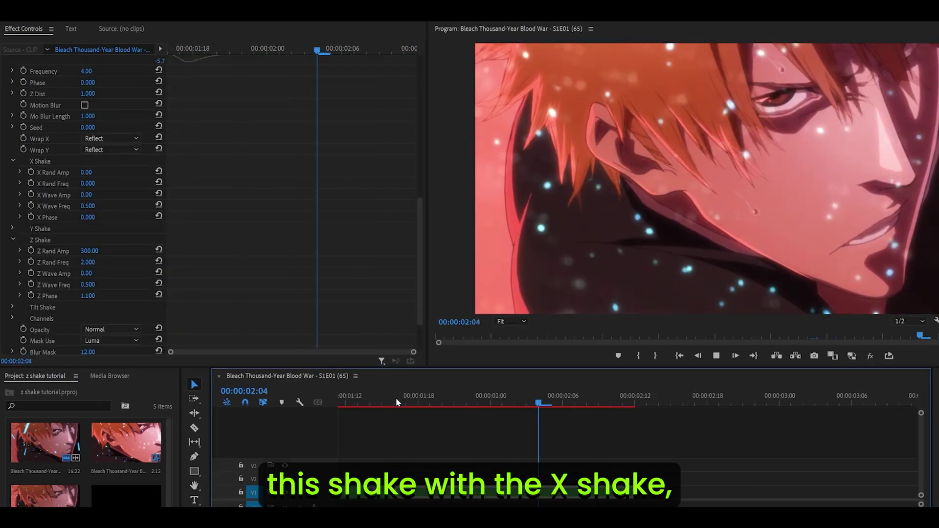
# - At the third clip's start, set S_Shake's X Wave Amp to 25 and X Wave Freq to 1
pyautogui.click(395, 397)
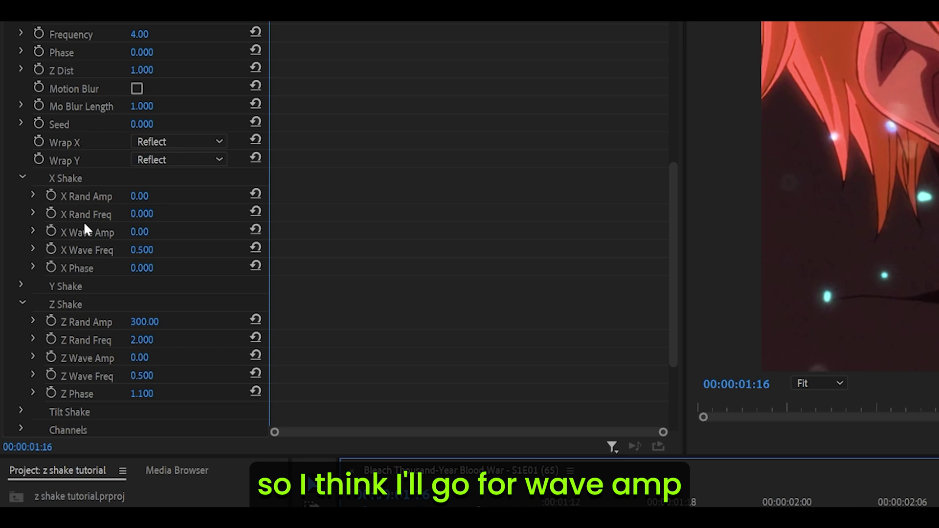
pyautogui.click(139, 232)
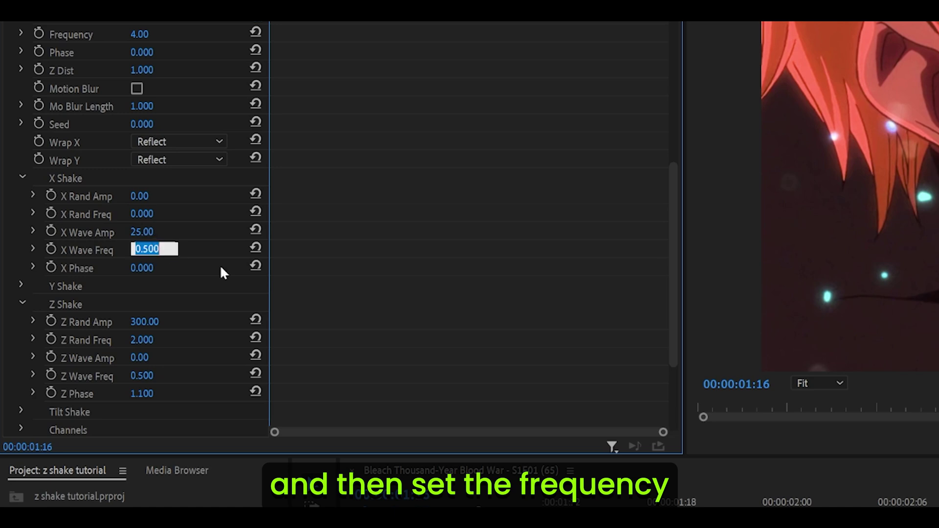
pyautogui.write('1')
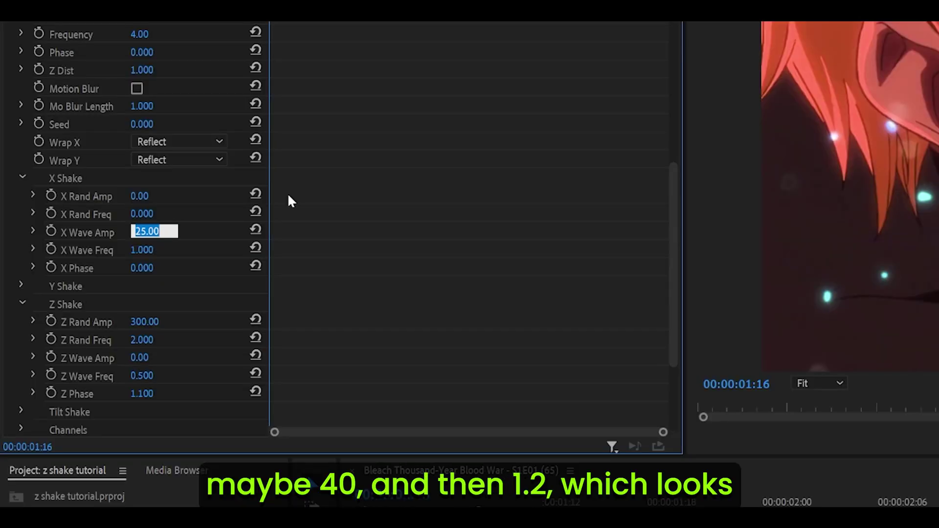
# - Set the third clip's X Wave Amp to 40 and X Wave Freq to 1.2, and play the result
pyautogui.write('40')
pyautogui.press('Tab')
pyautogui.write('1')
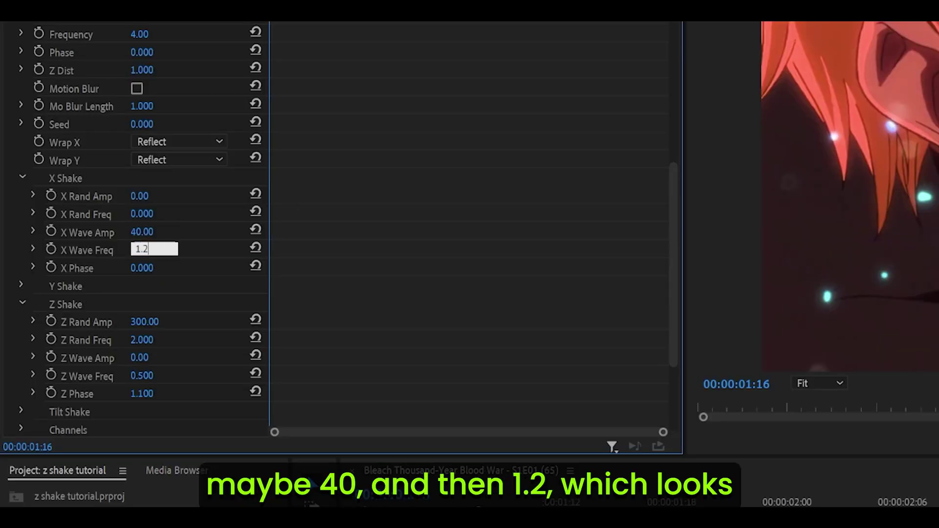
pyautogui.write('.2')
pyautogui.press('Return')
pyautogui.press('space')
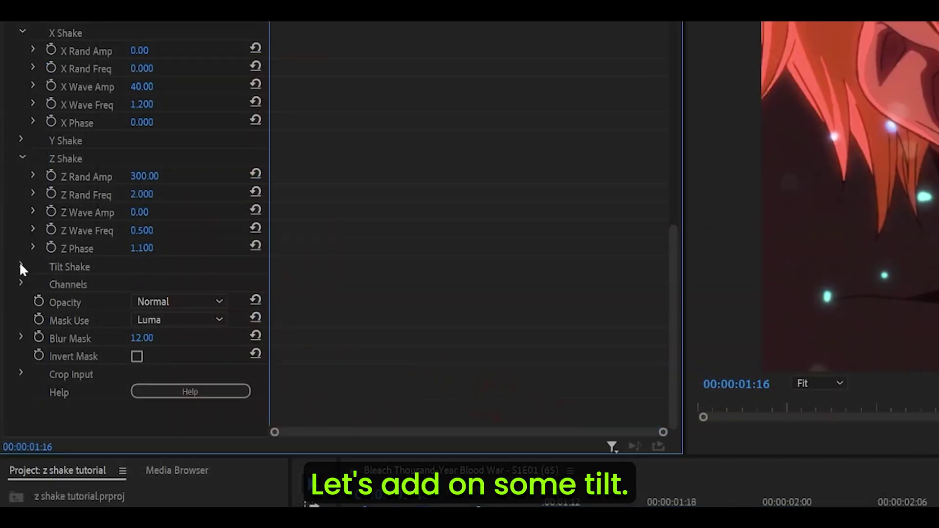
# - In the third clip's Tilt Shake settings, set Tilt Rand Amp to 0.5 and Tilt Rand Freq to 0.25
pyautogui.click(19, 262)
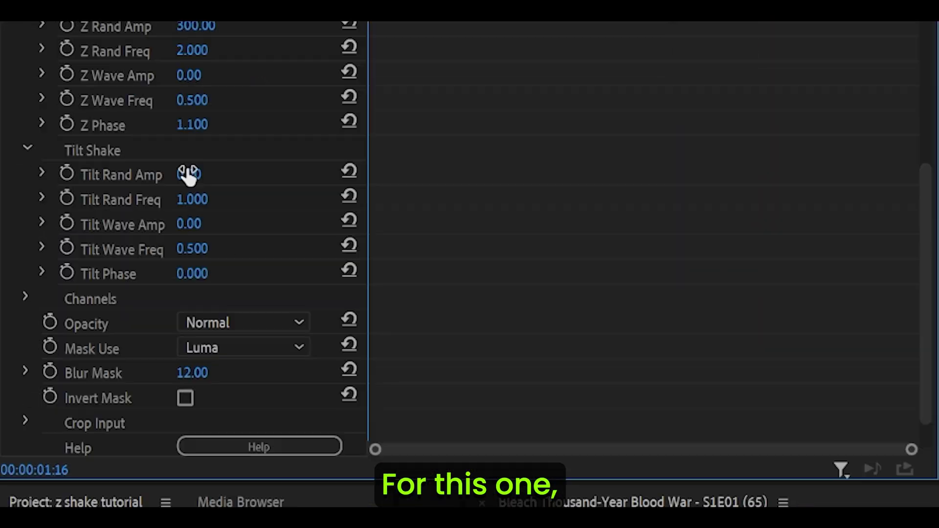
pyautogui.click(189, 174)
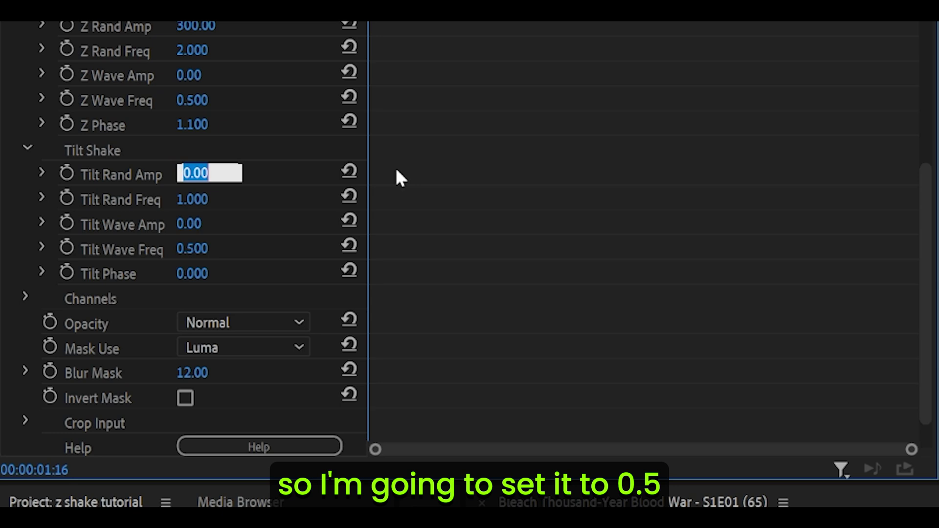
pyautogui.write('0.')
pyautogui.write('5')
pyautogui.press('Tab')
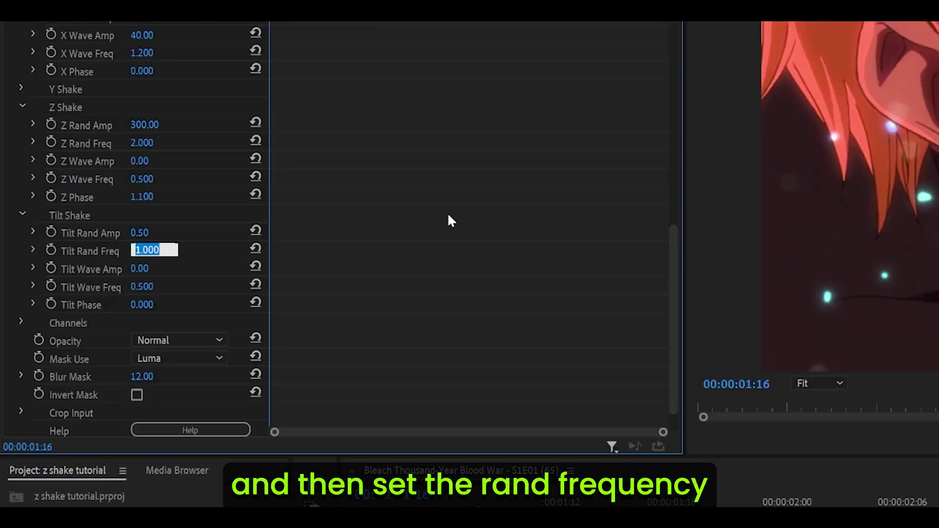
pyautogui.write('0.')
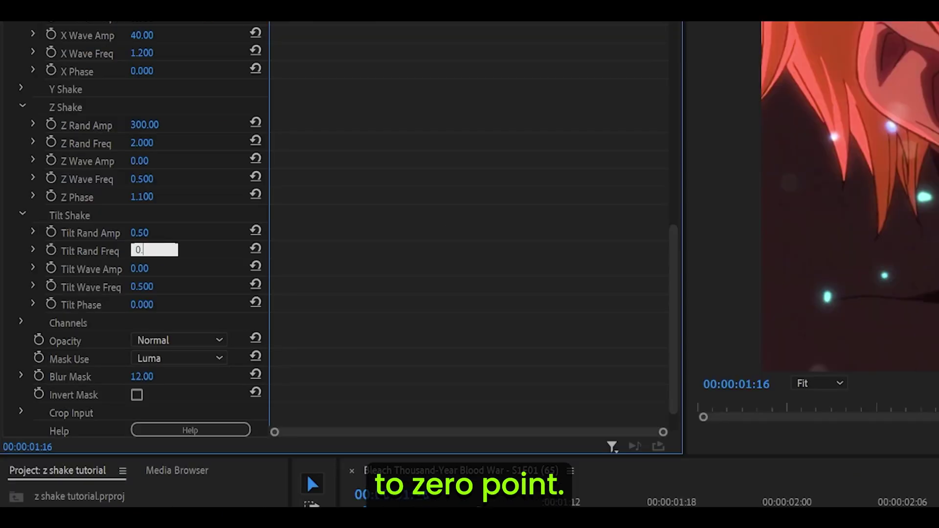
pyautogui.write('25')
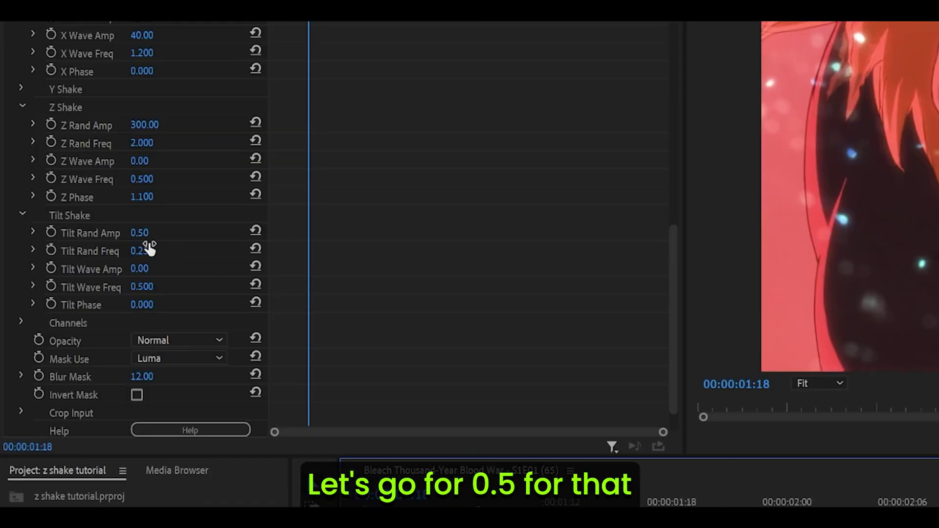
# - Increase the third clip's Tilt Rand Freq to 0.5 and Tilt Rand Amp to 0.75
pyautogui.click(149, 248)
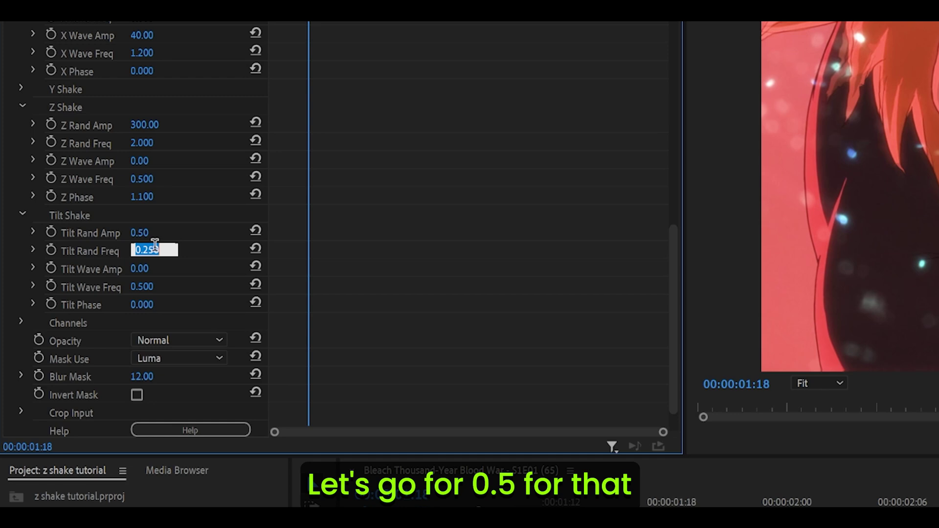
pyautogui.write('0.5')
pyautogui.press('Return')
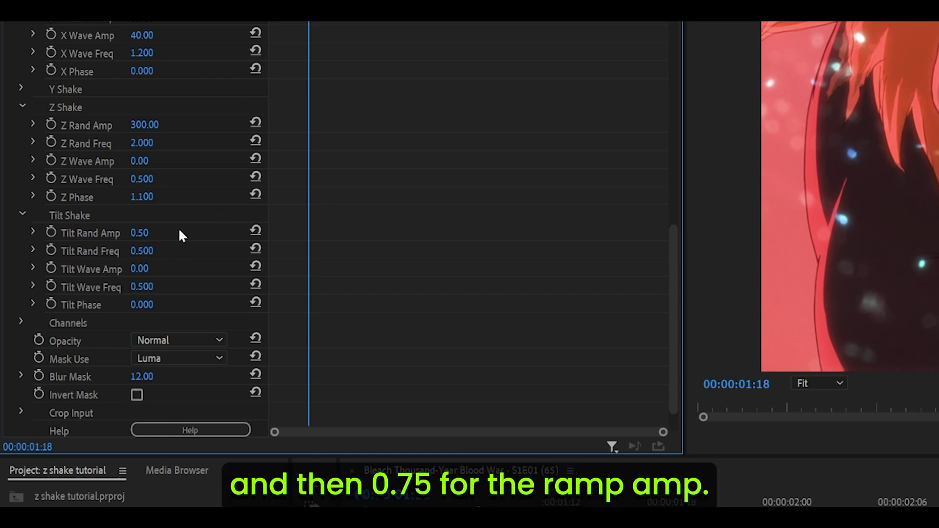
pyautogui.click(153, 231)
pyautogui.write('0')
pyautogui.write('.7')
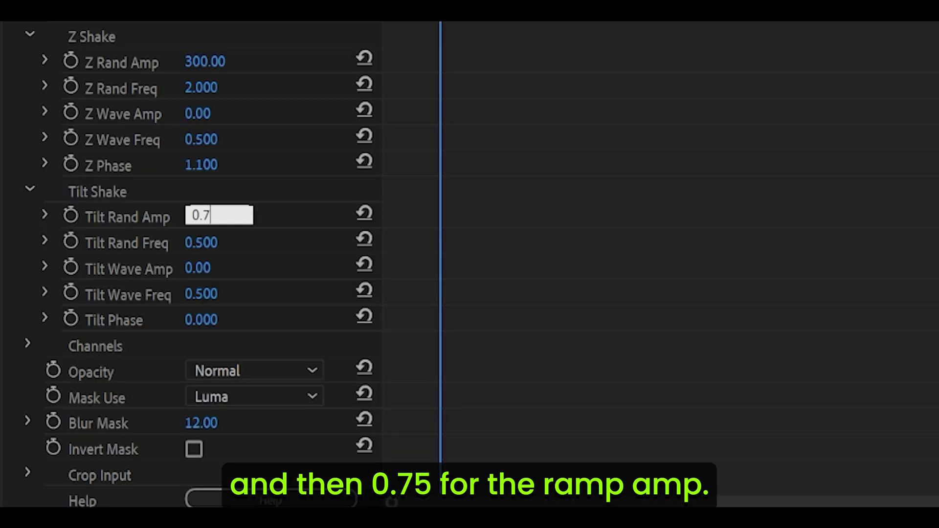
pyautogui.write('5')
pyautogui.press('Return')
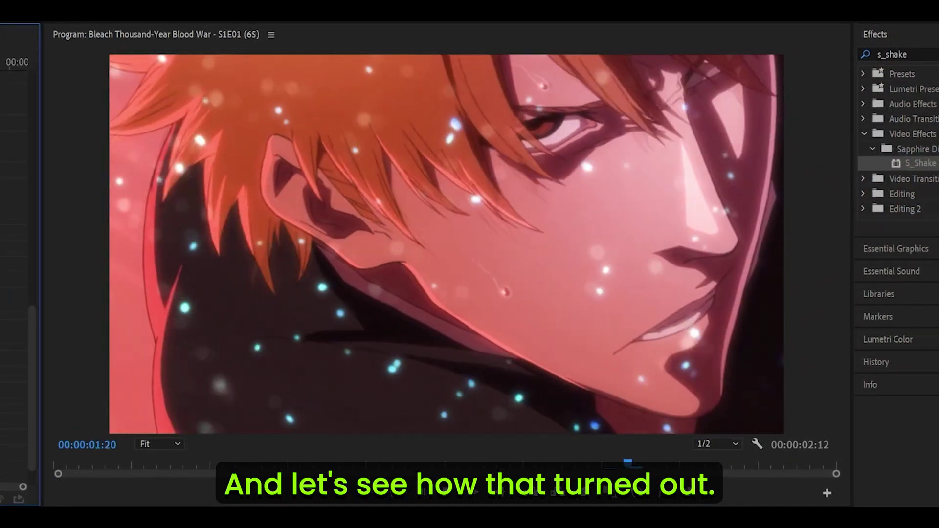
# - Set the third clip's Tilt Rand Amp to 12 and Tilt Rand Freq to 1, and play the result
pyautogui.moveTo(171, 53); pyautogui.dragTo(139, 53)
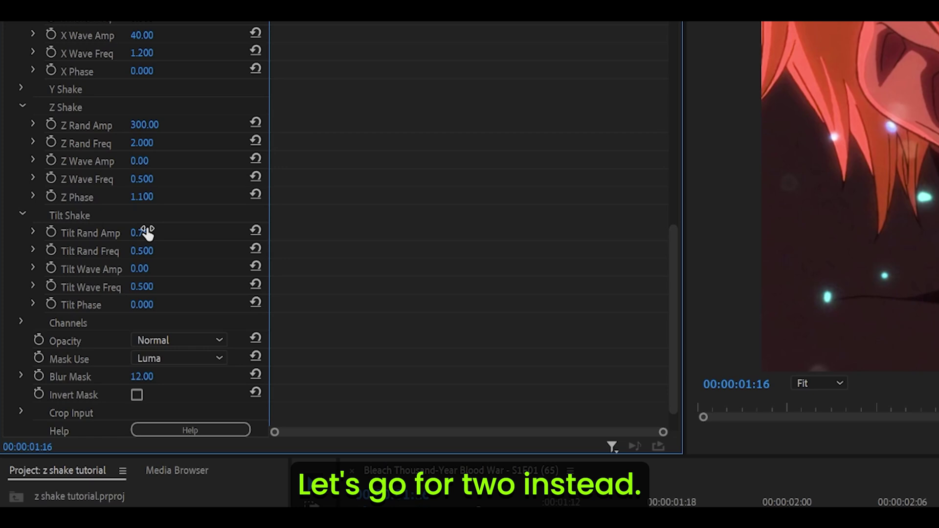
pyautogui.click(137, 233)
pyautogui.write('2.')
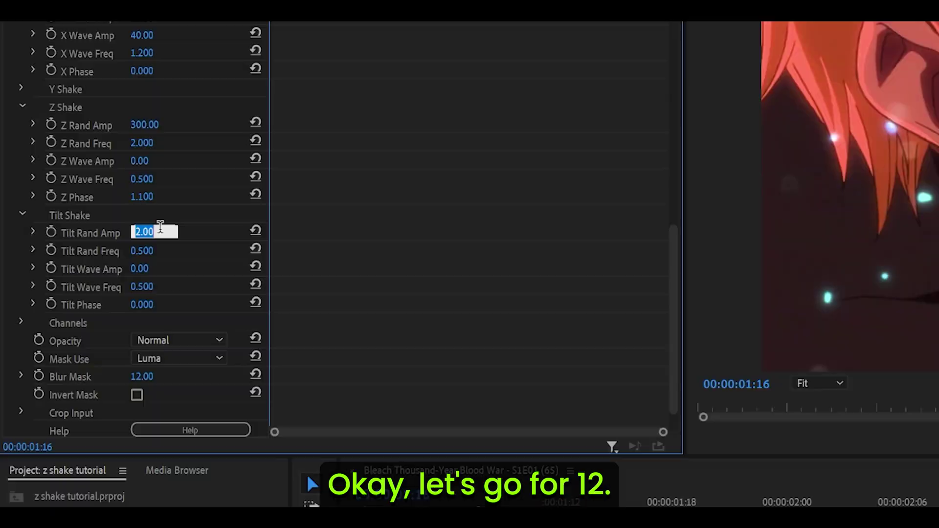
pyautogui.write('12')
pyautogui.click(144, 251)
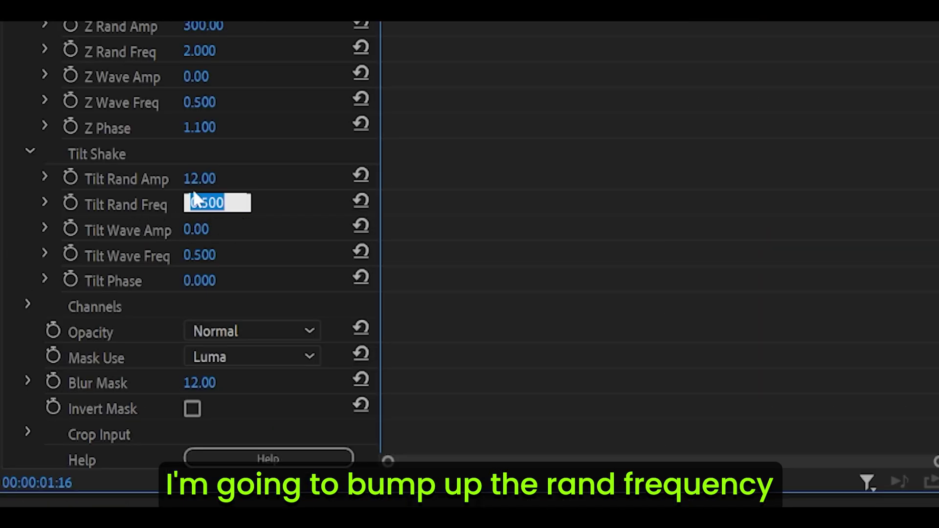
pyautogui.write('1')
pyautogui.press('Return')
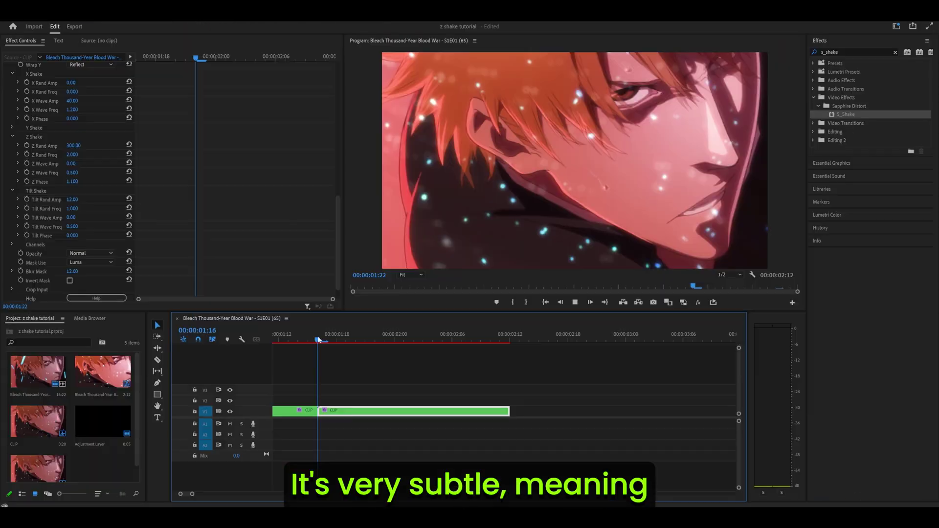
pyautogui.press('space')
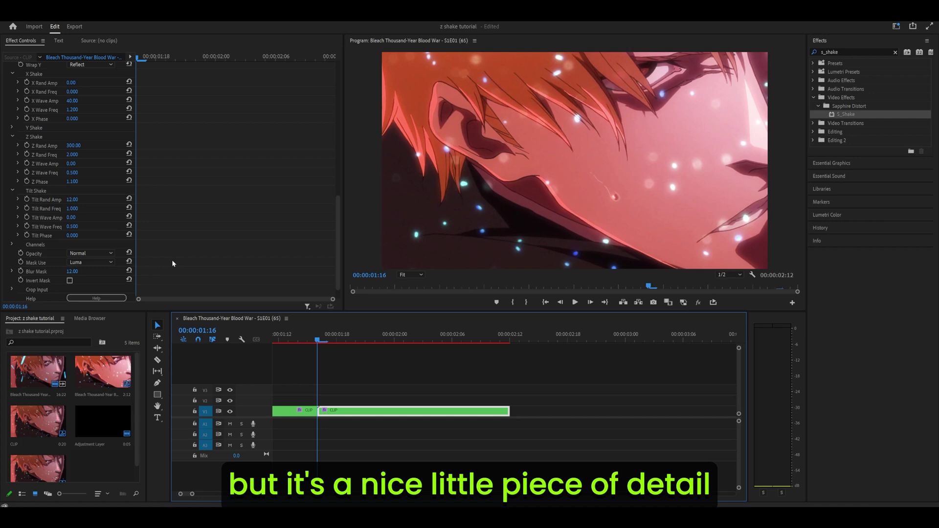
# - Raise the third clip's Tilt Rand Amp to 18 and play the shake again
pyautogui.click(74, 200)
pyautogui.write('18')
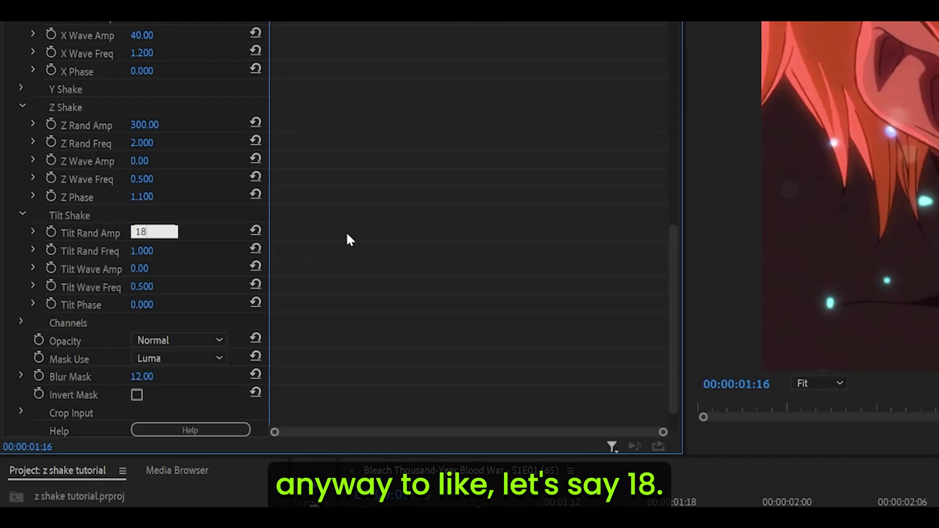
pyautogui.press('Return')
pyautogui.press('space')
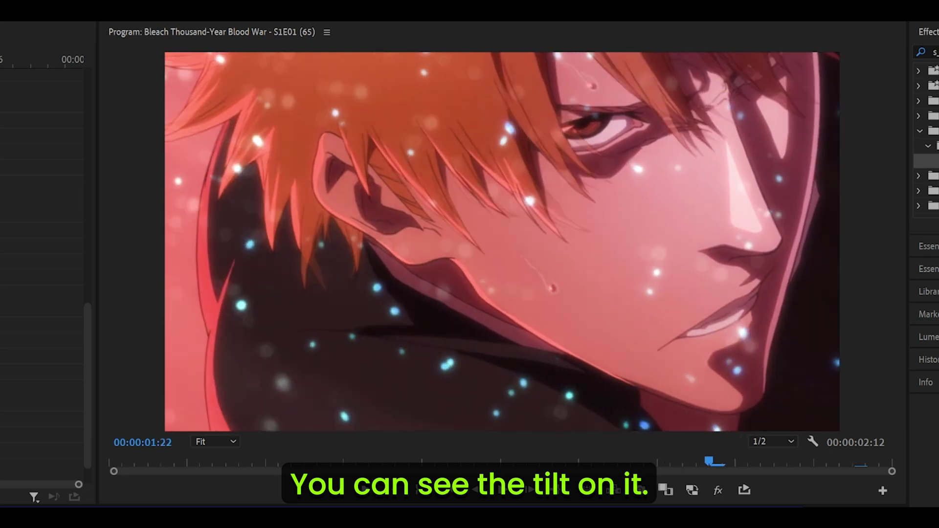
pyautogui.press('space')
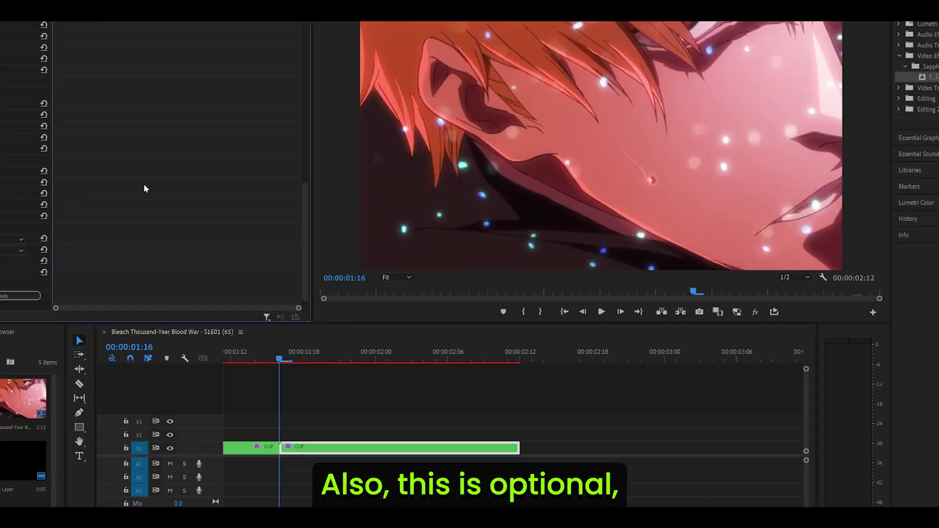
# - Enable Motion Blur in the third clip's S_Shake effect and play the clip from its start
pyautogui.scroll(6, 210, 204)
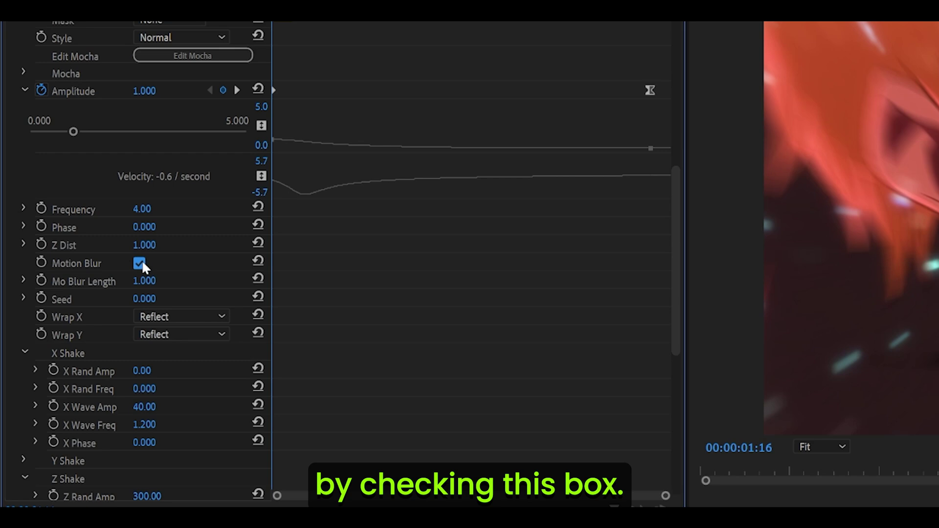
pyautogui.click(140, 264)
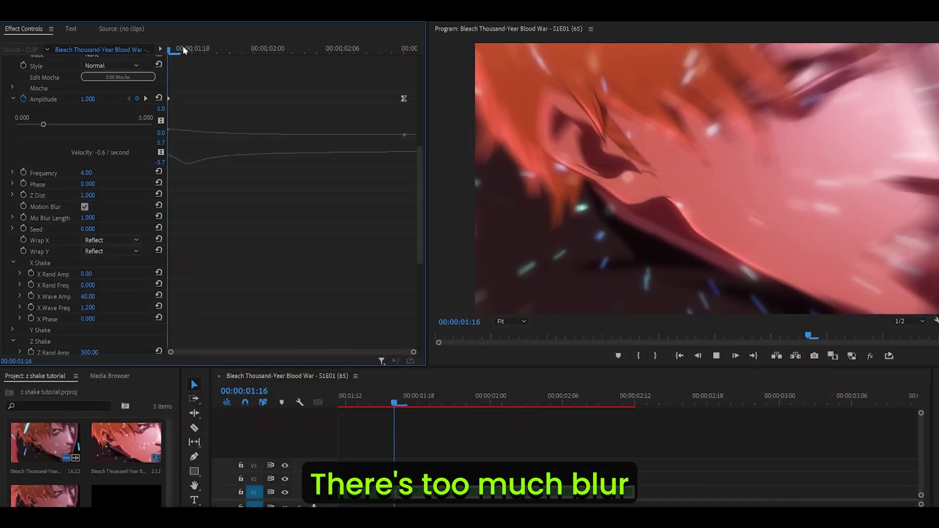
pyautogui.press('space')
pyautogui.press('Up')
pyautogui.press('space')
pyautogui.press('Up')
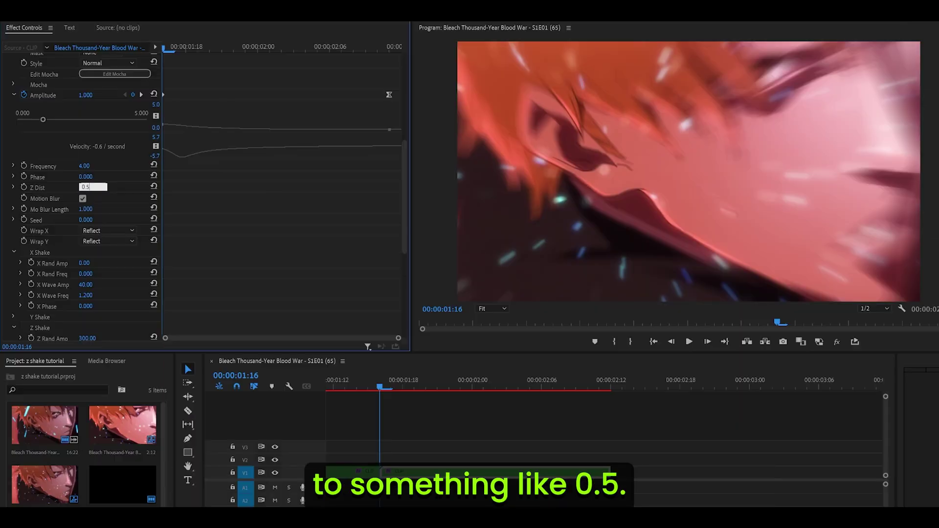
# - Keep Z Dist at 1, set Mo Blur Length to 0.25, and inspect the blurred frame in an enlarged program view
pyautogui.press('Return')
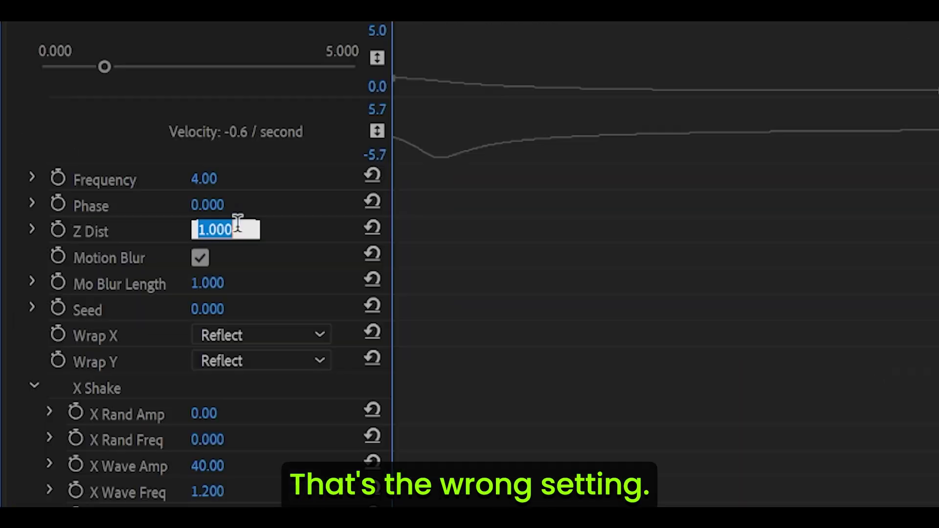
pyautogui.click(215, 283)
pyautogui.write('0.250')
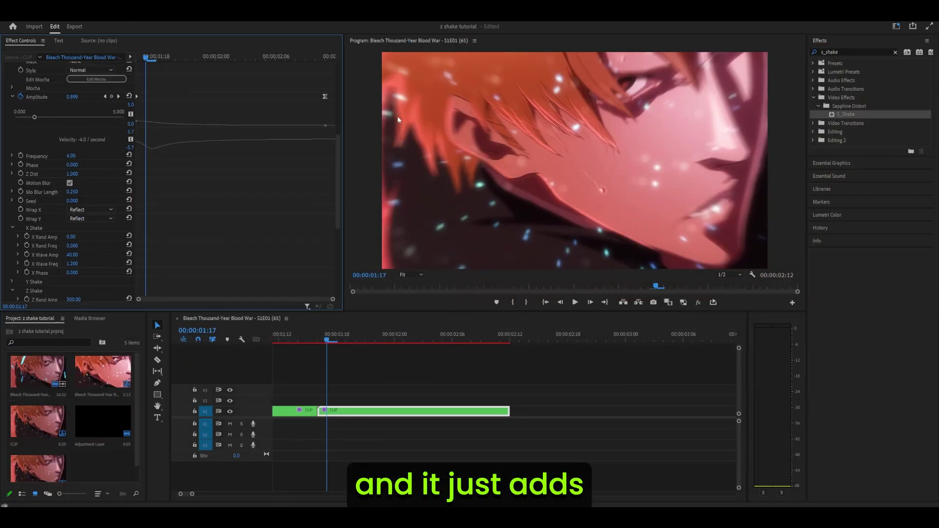
pyautogui.press('`')
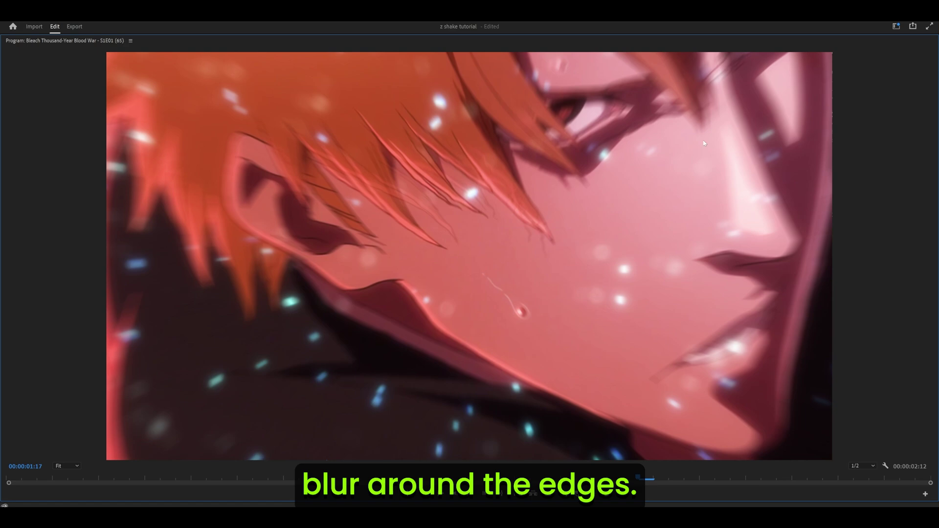